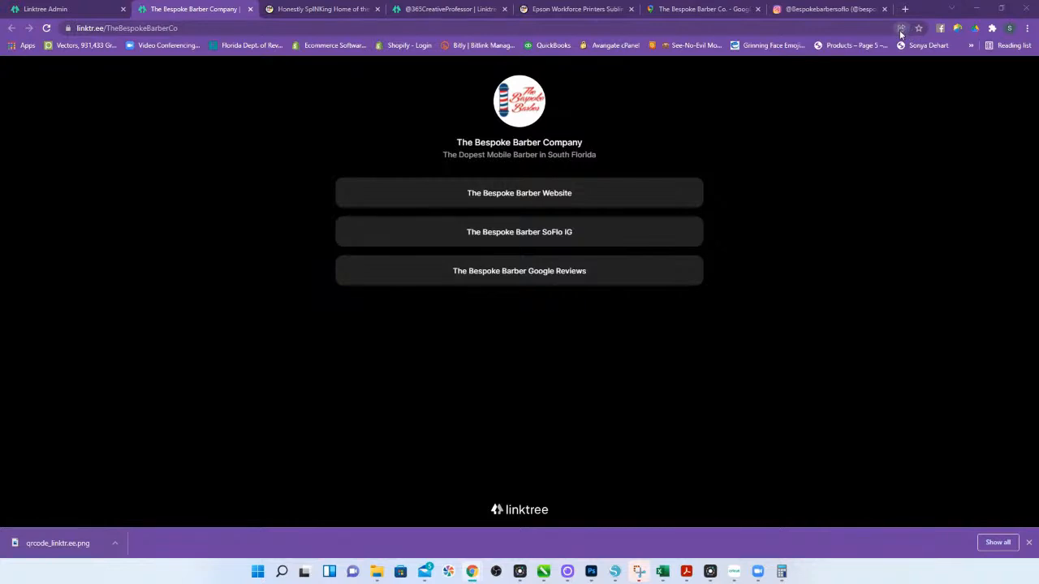
Step: Generate a QR code for the Bespoke Barber Company Linktree page, and switch to Silhouette Studio
click(900, 29)
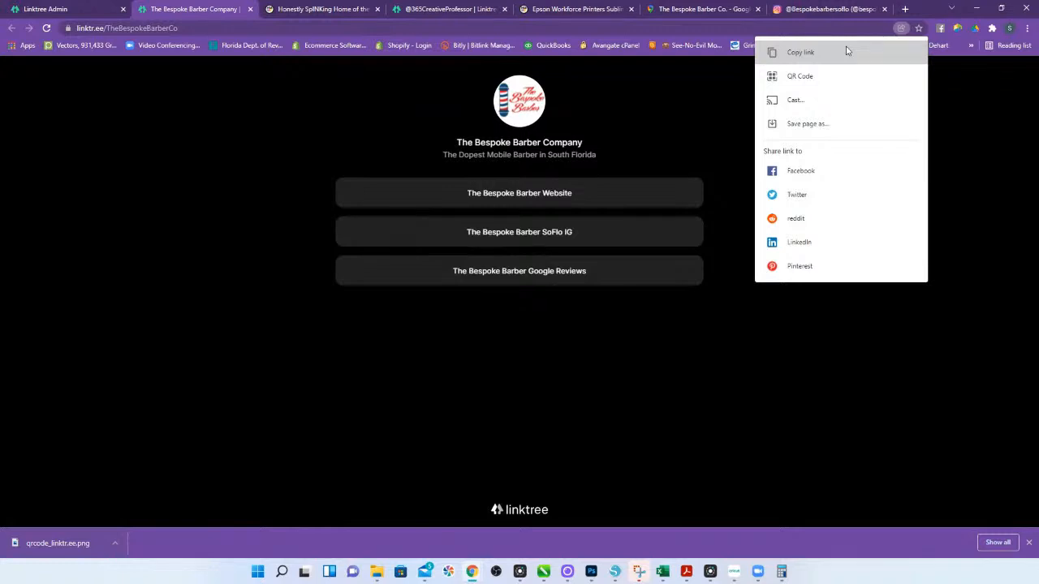
click(811, 77)
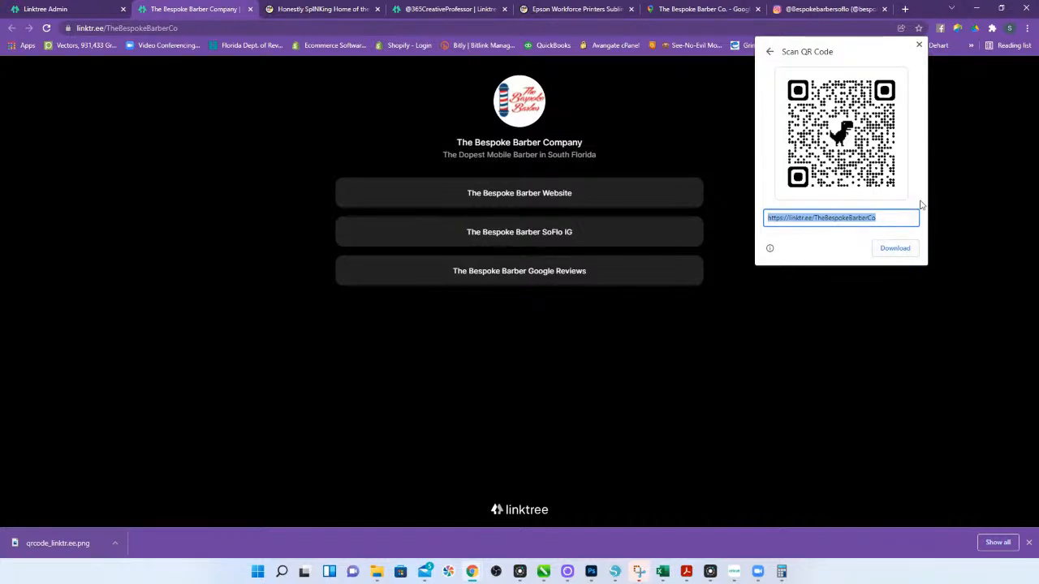
mouse_move(376, 568)
mouse_move(390, 549)
click(614, 569)
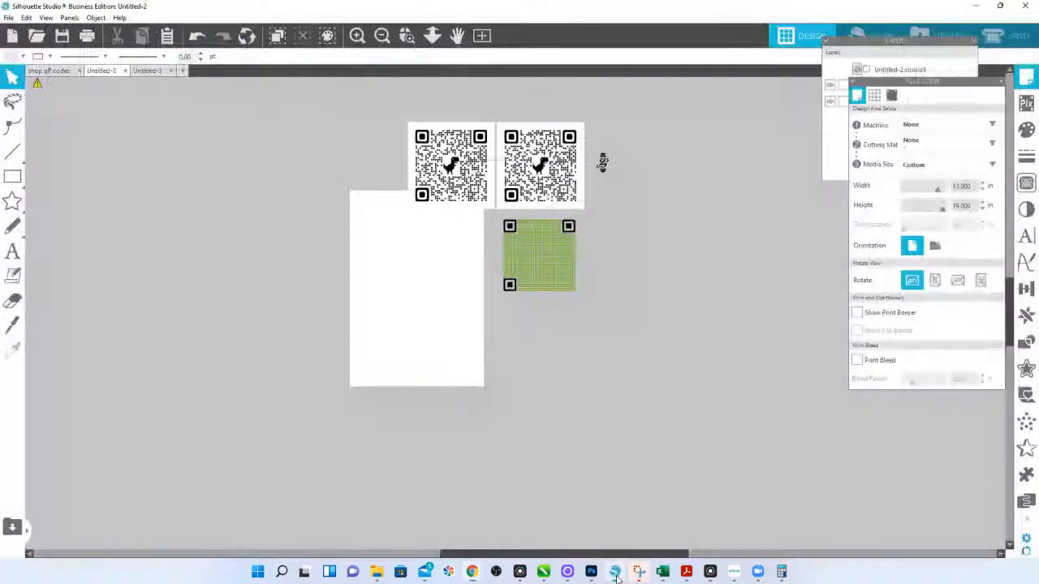
Step: Examine the QR codes in Untitled-2 and the shopping-bag QR code in the shop qR codes document
click(9, 18)
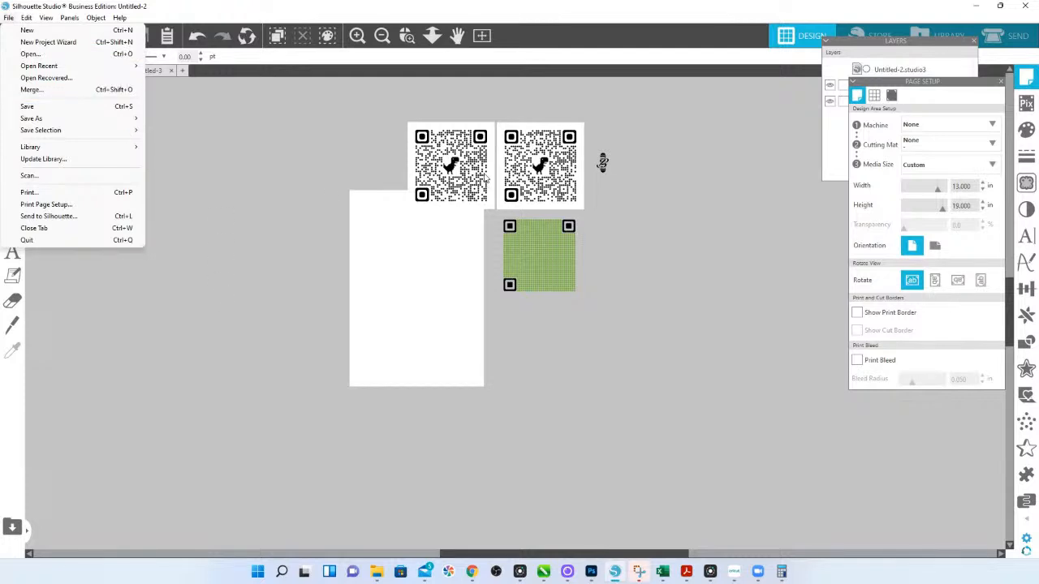
click(409, 37)
drag(380, 123, 648, 317)
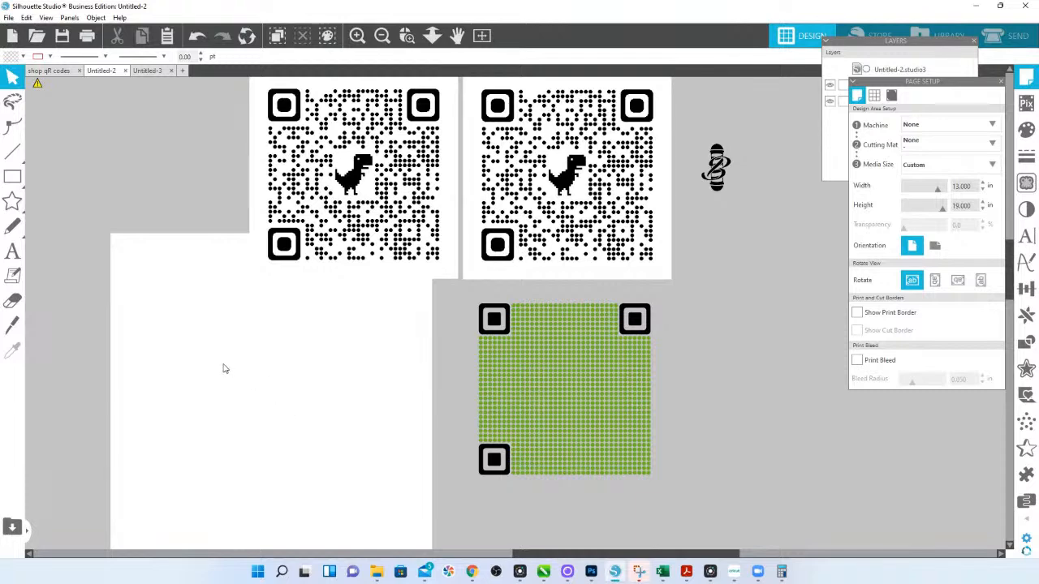
key(XF86Calculator)
click(46, 71)
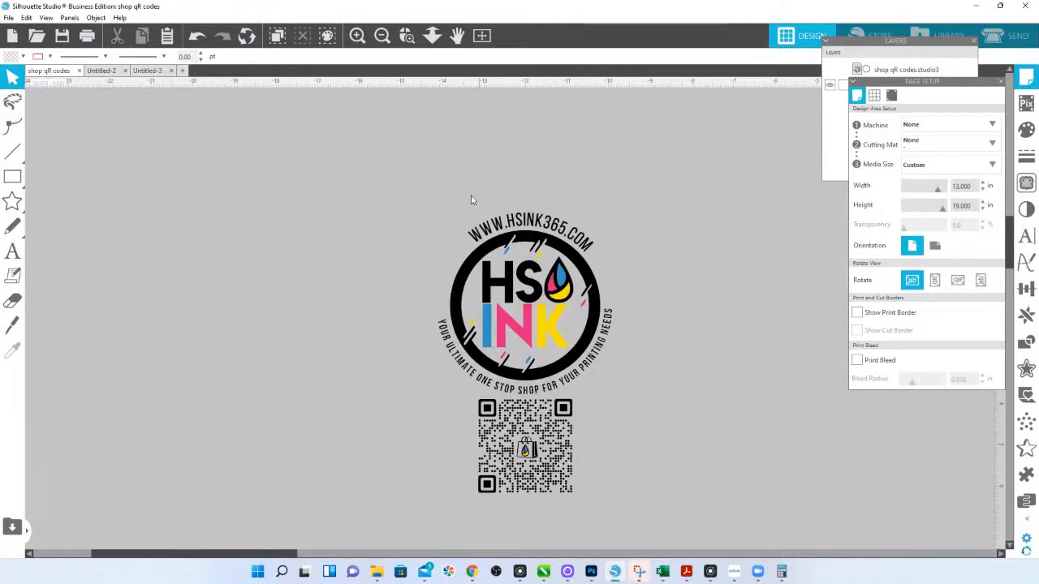
click(407, 35)
drag(511, 440, 575, 477)
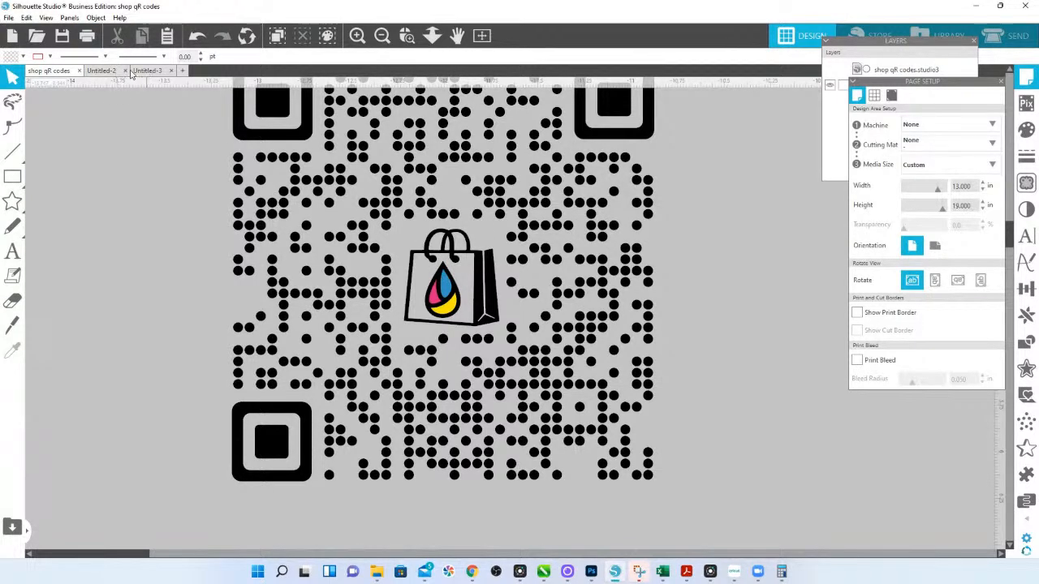
Step: Return to the Untitled-2 document and shift the QR code that overlaps the page slightly up and left
click(105, 73)
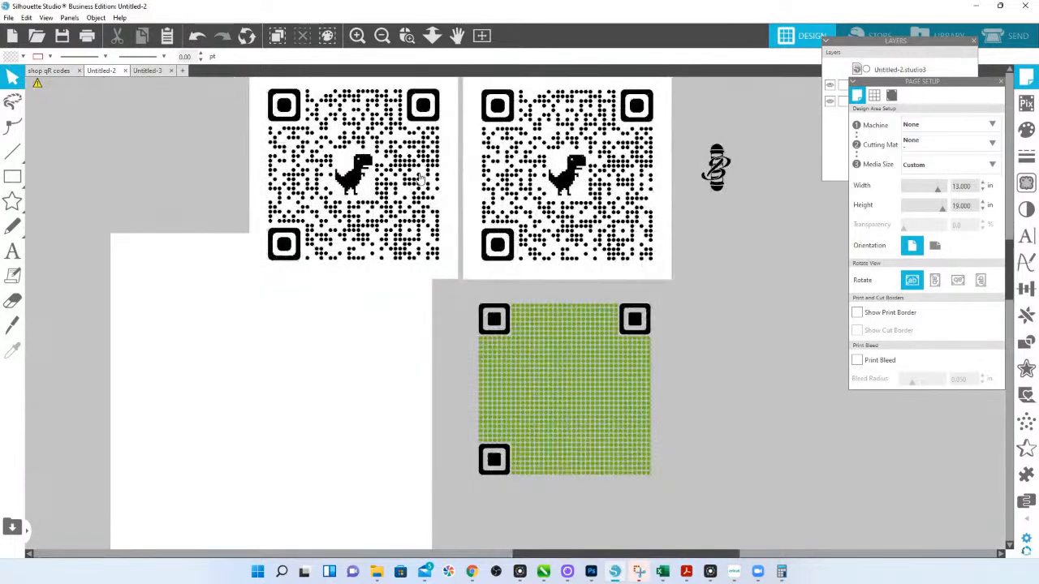
scroll(389, 256, up, 1)
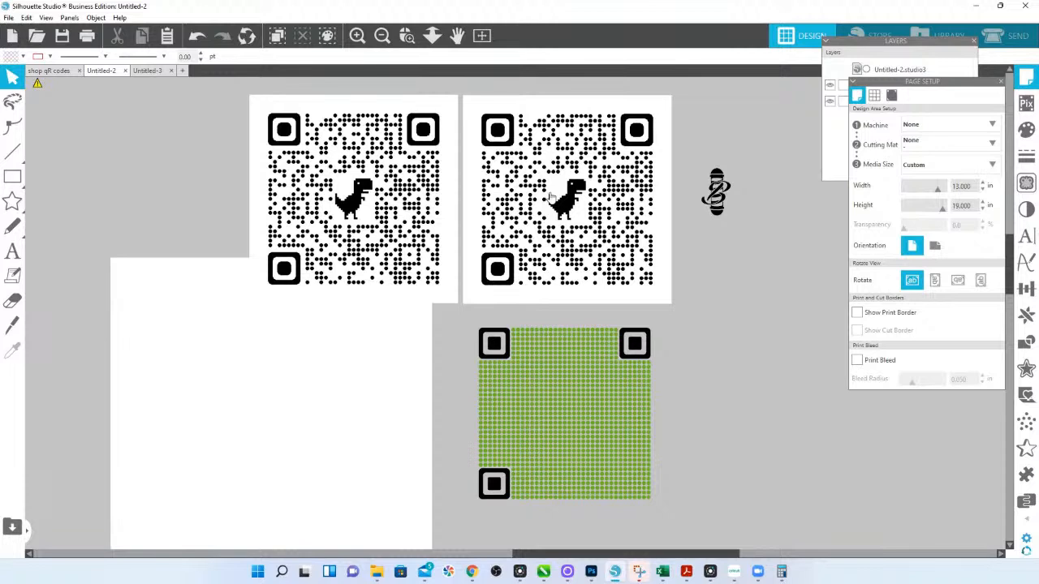
click(406, 36)
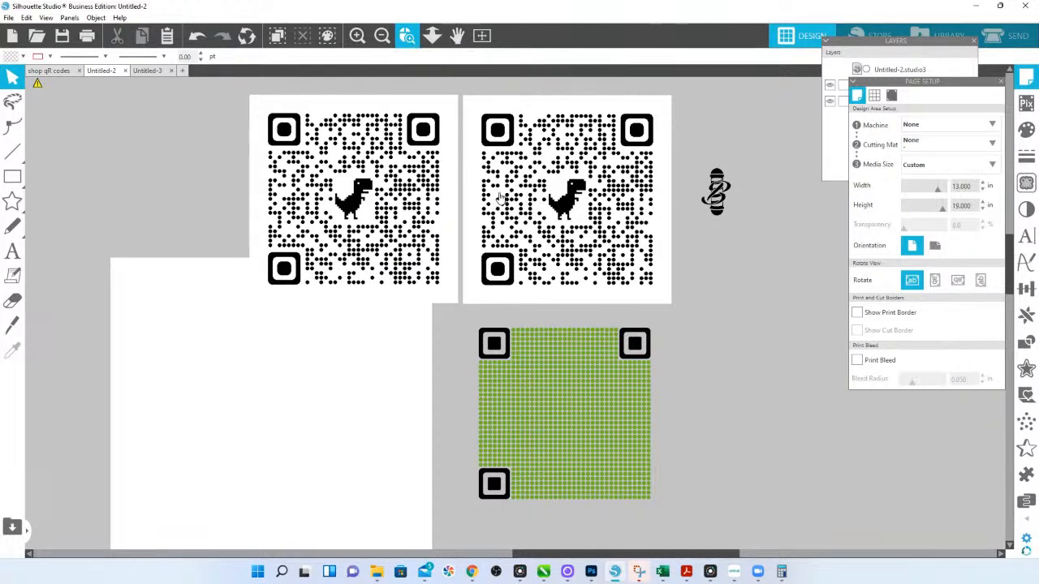
click(532, 262)
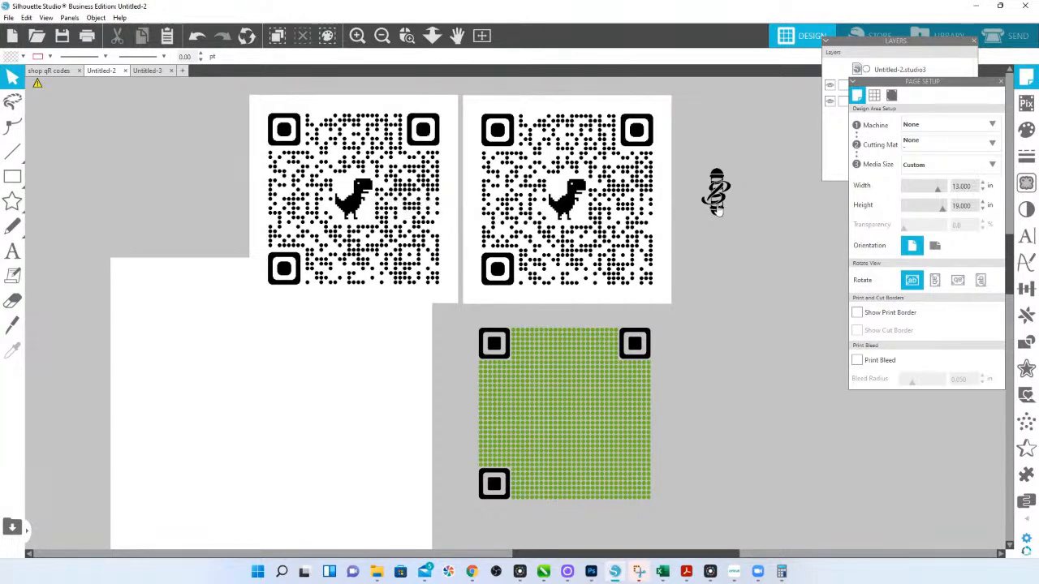
drag(329, 158, 316, 136)
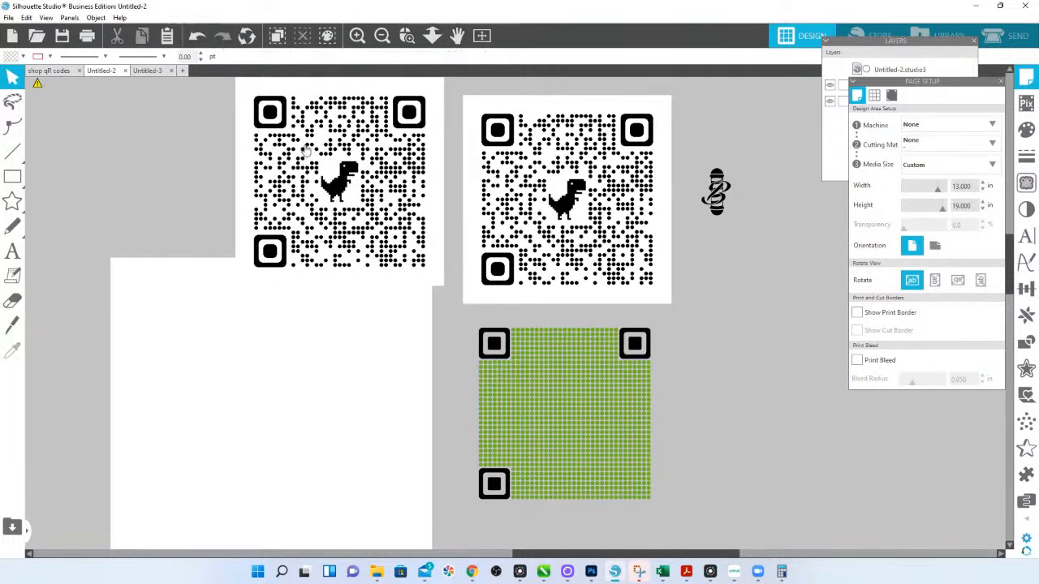
Step: Draw a rectangle about 1.61 by 1.79 in over the dinosaur in the moved QR code
click(407, 35)
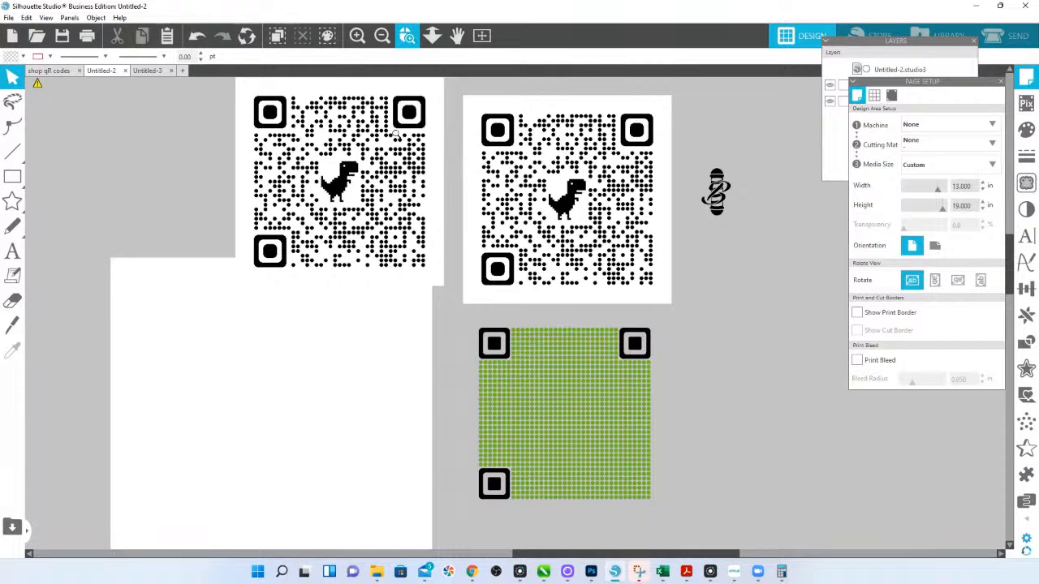
drag(318, 159, 411, 218)
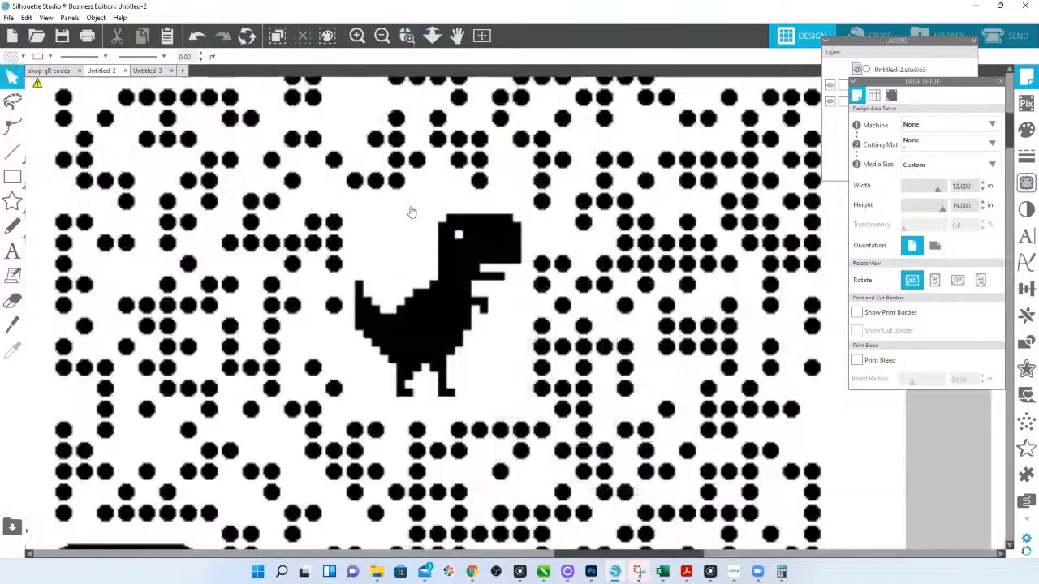
click(15, 179)
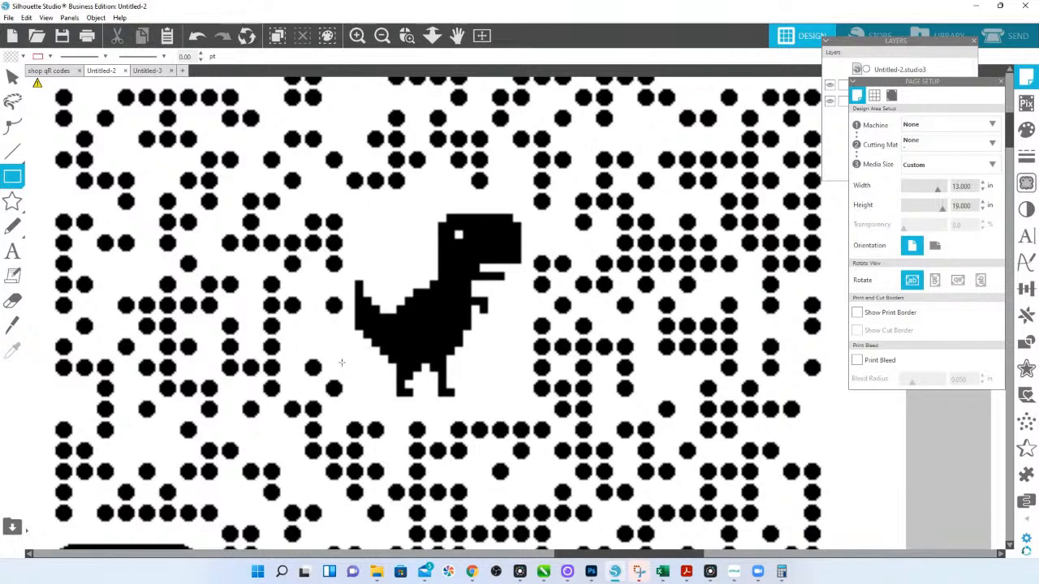
drag(350, 400, 532, 203)
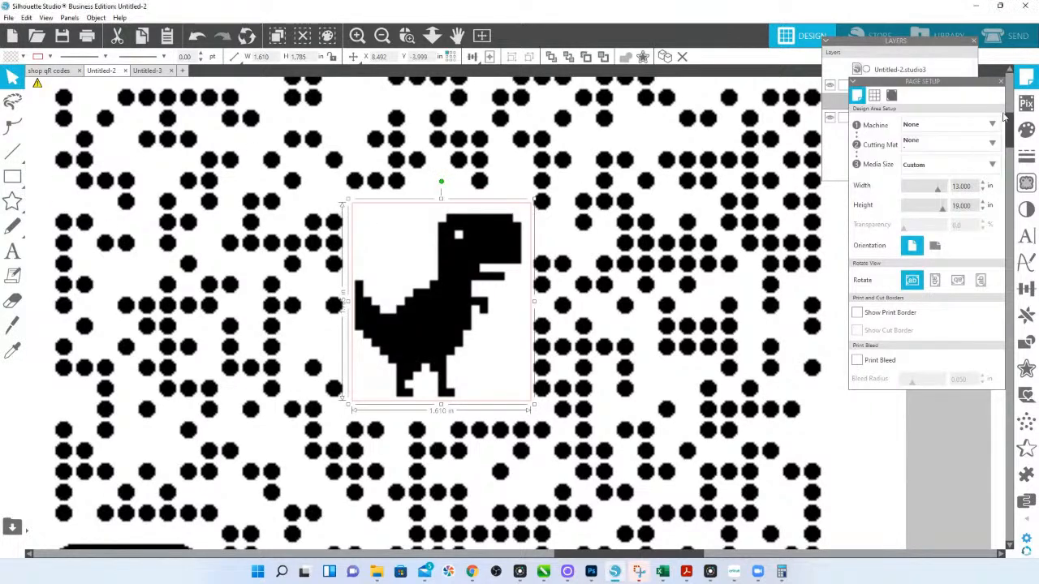
Step: Fill the rectangle over the dinosaur with white and remove its line colour
click(1027, 130)
click(876, 161)
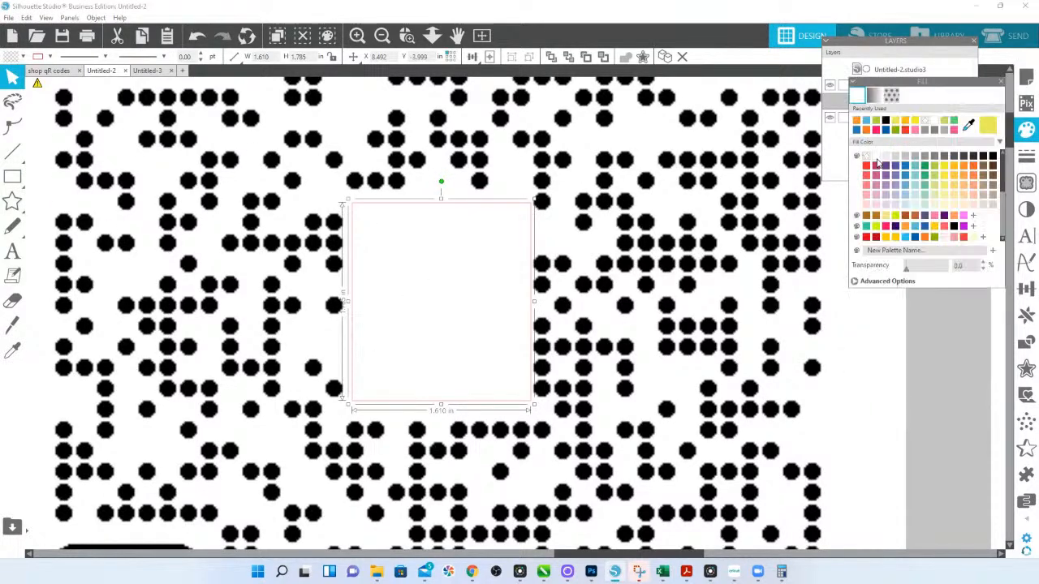
click(49, 58)
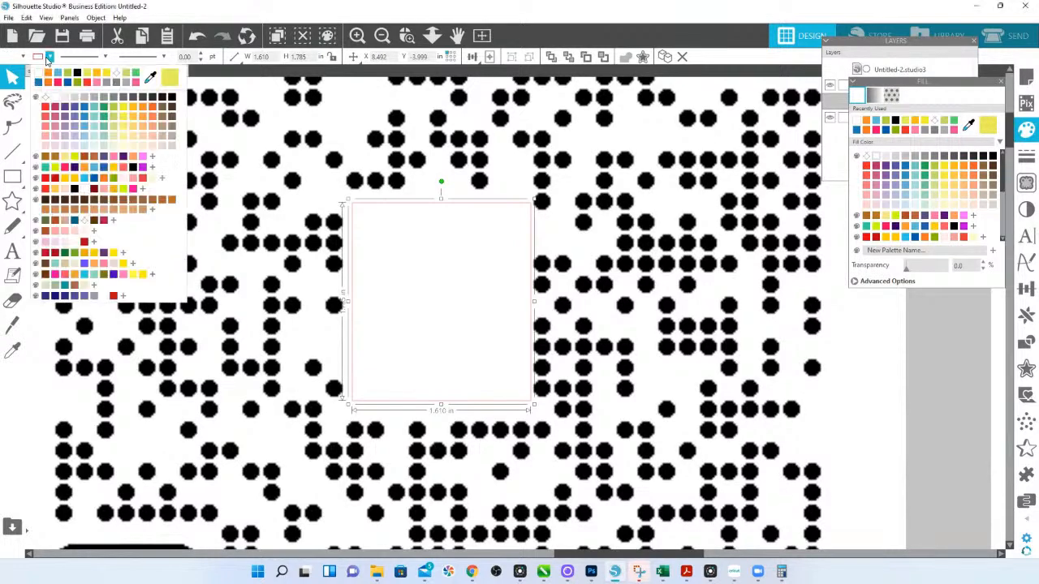
click(44, 96)
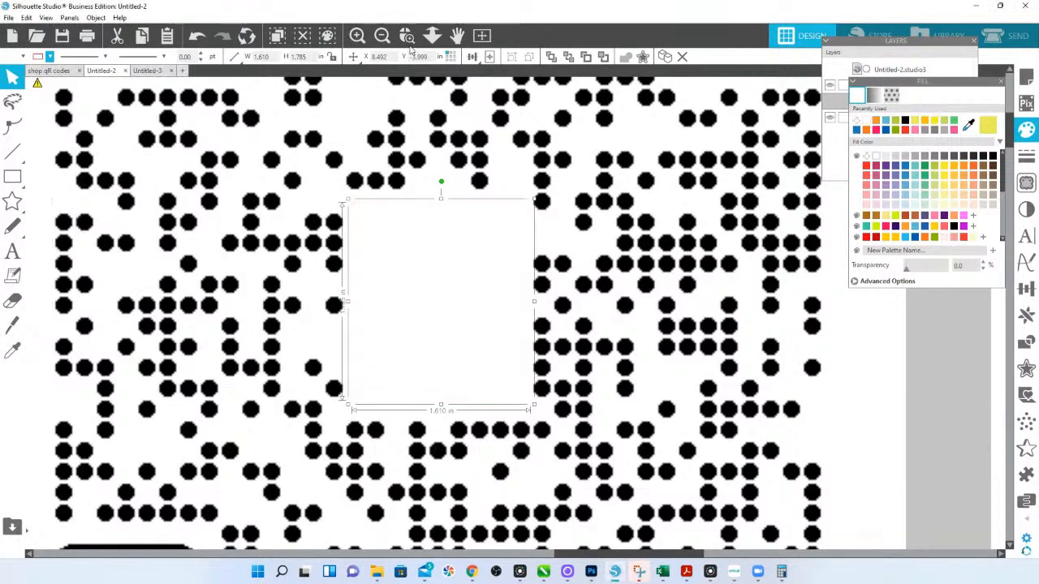
Step: Group the white rectangle with the QR code beneath it
click(431, 35)
shift+click(454, 166)
right_click(489, 306)
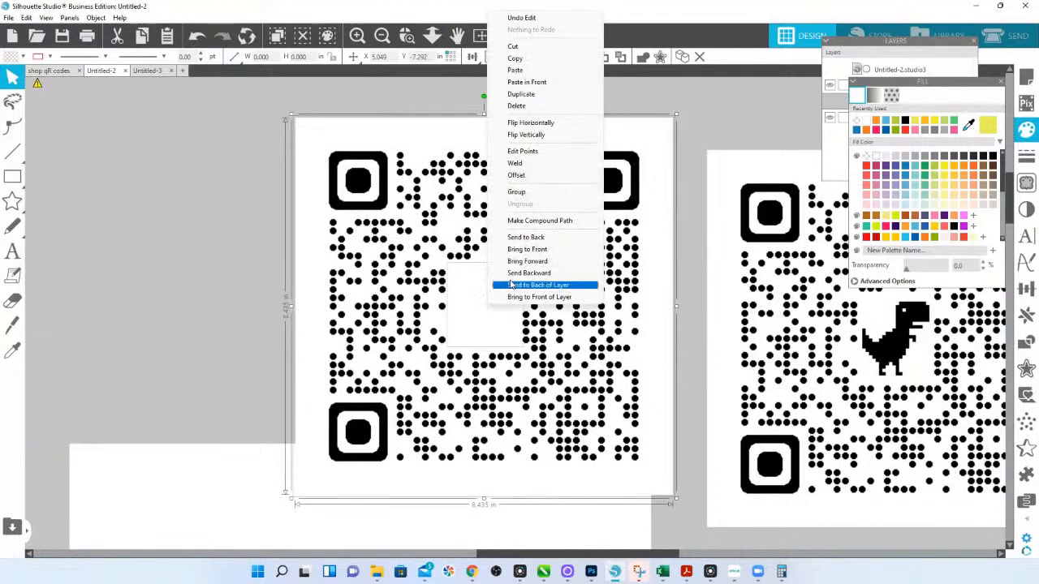
click(517, 191)
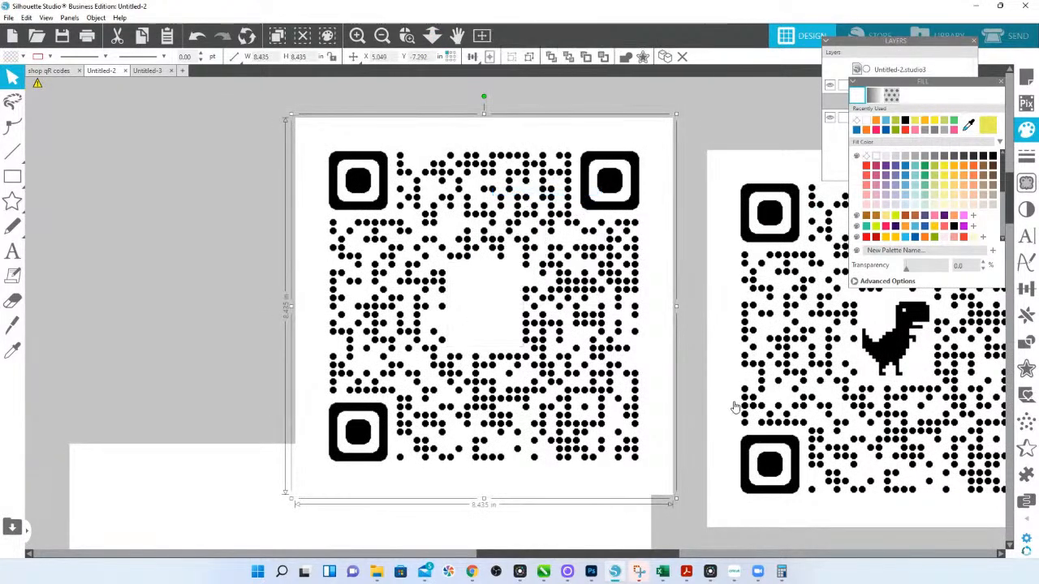
Step: Duplicate the barber pole logo and place the copy in the blank centre of the QR code
drag(695, 349, 353, 331)
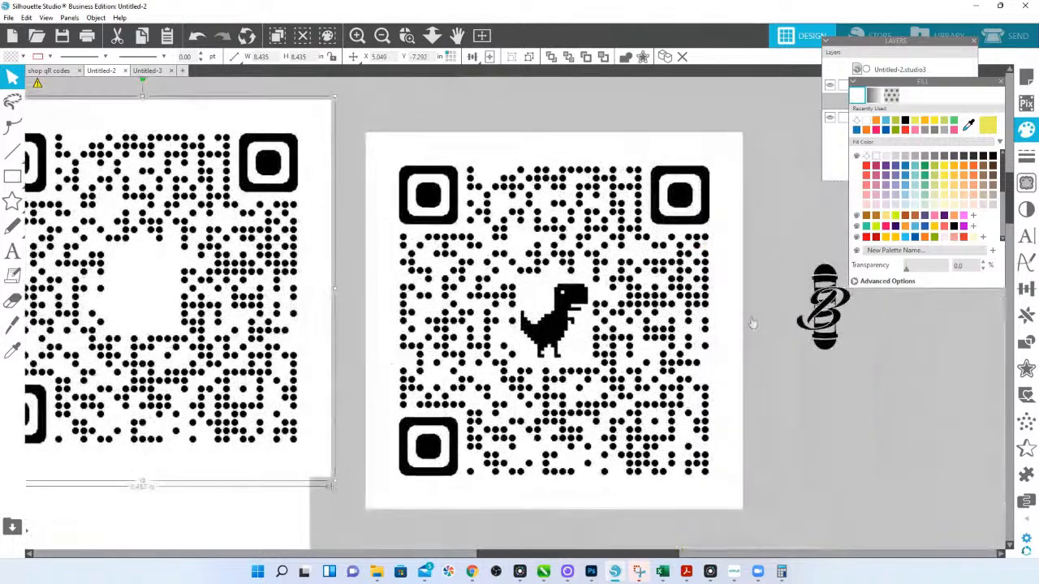
right_click(827, 343)
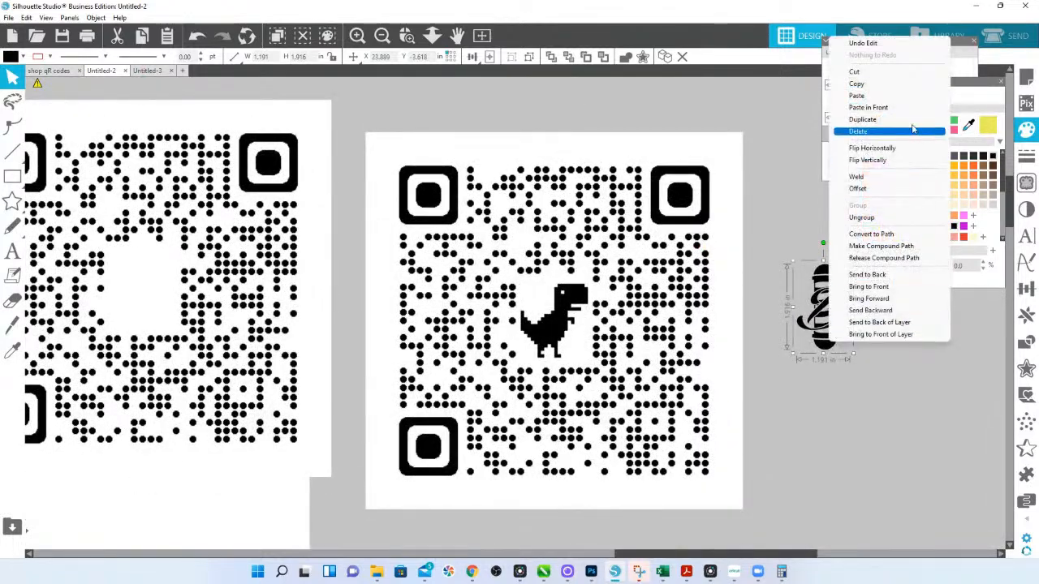
click(862, 120)
drag(824, 309, 234, 317)
drag(213, 354, 170, 313)
click(402, 41)
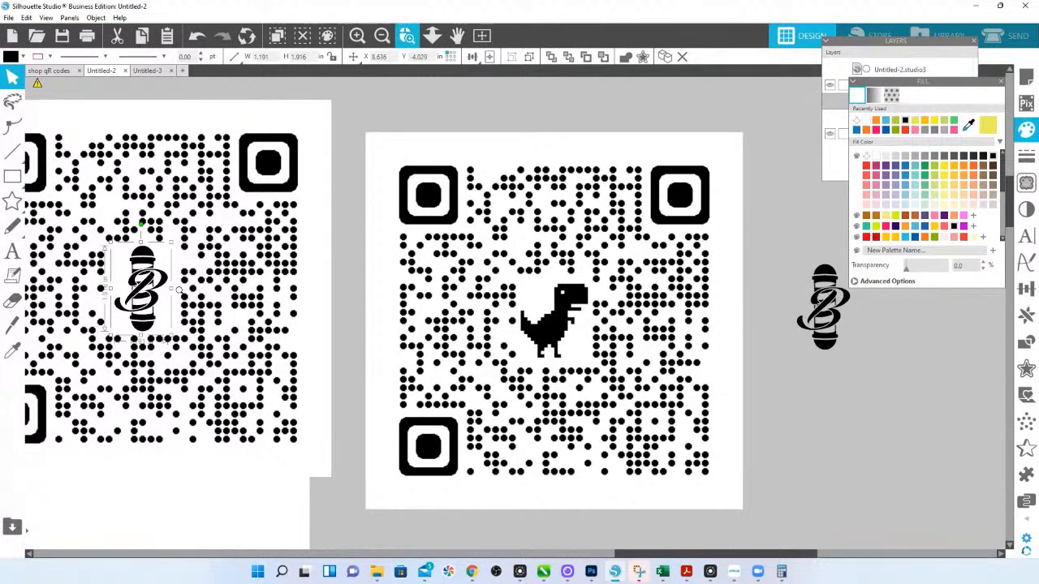
drag(89, 234, 235, 346)
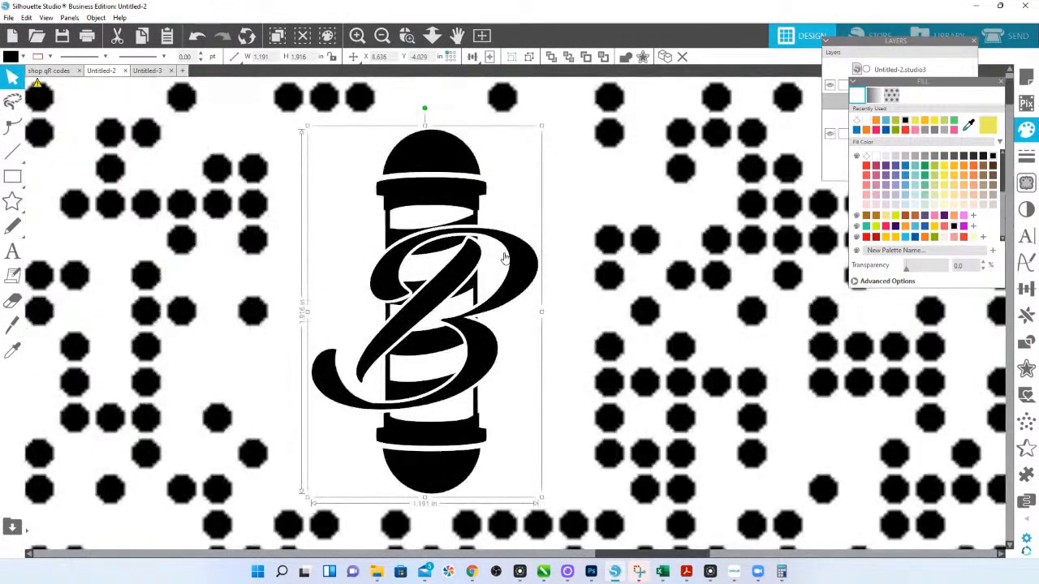
click(507, 251)
key(ctrl+z)
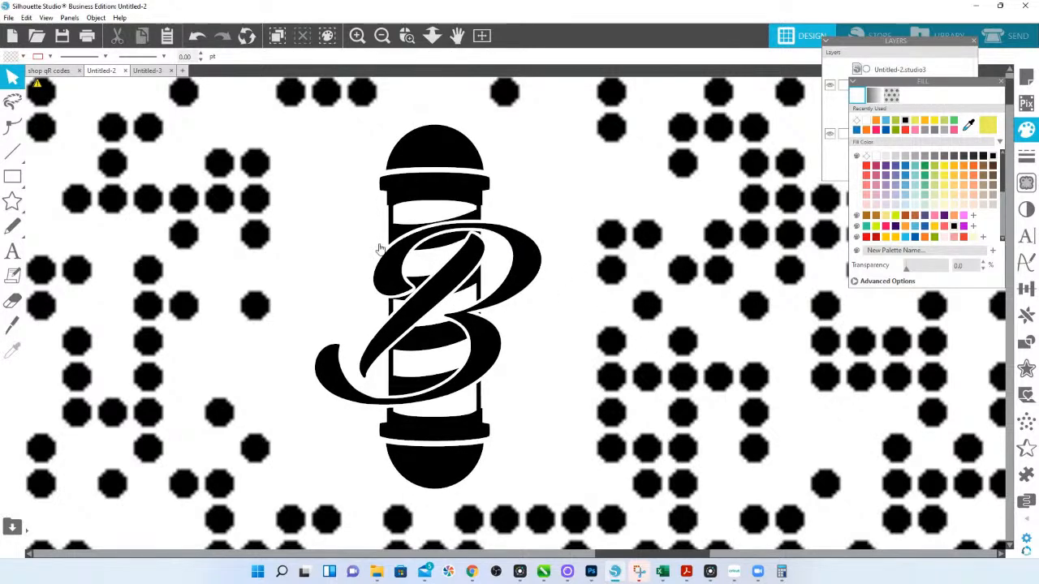
Step: Group the barber pole logo with its QR code and move the group away to the left of the page
click(432, 35)
drag(461, 278, 430, 77)
click(432, 35)
drag(337, 107, 566, 388)
right_click(539, 339)
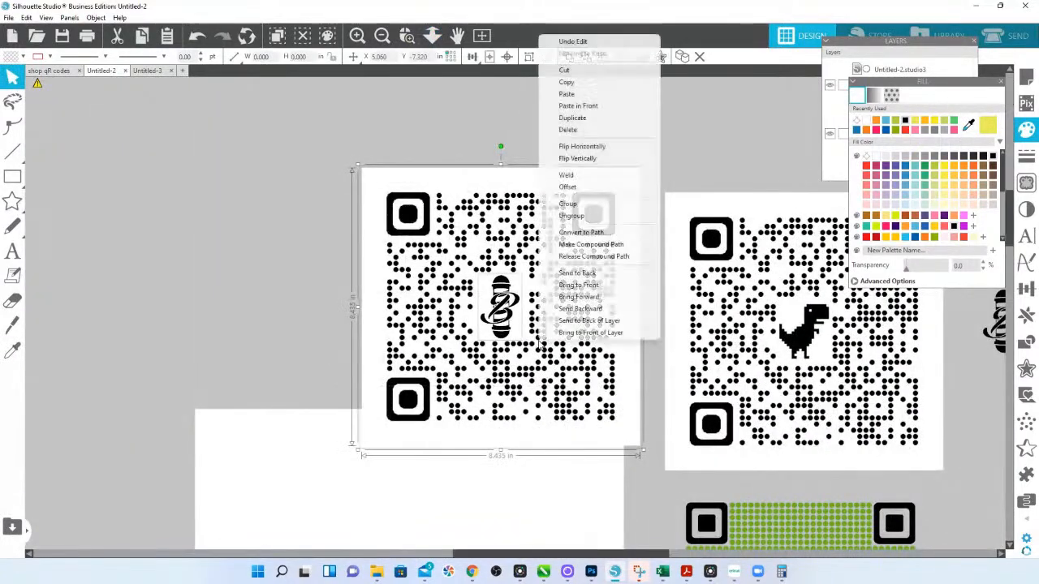
click(581, 206)
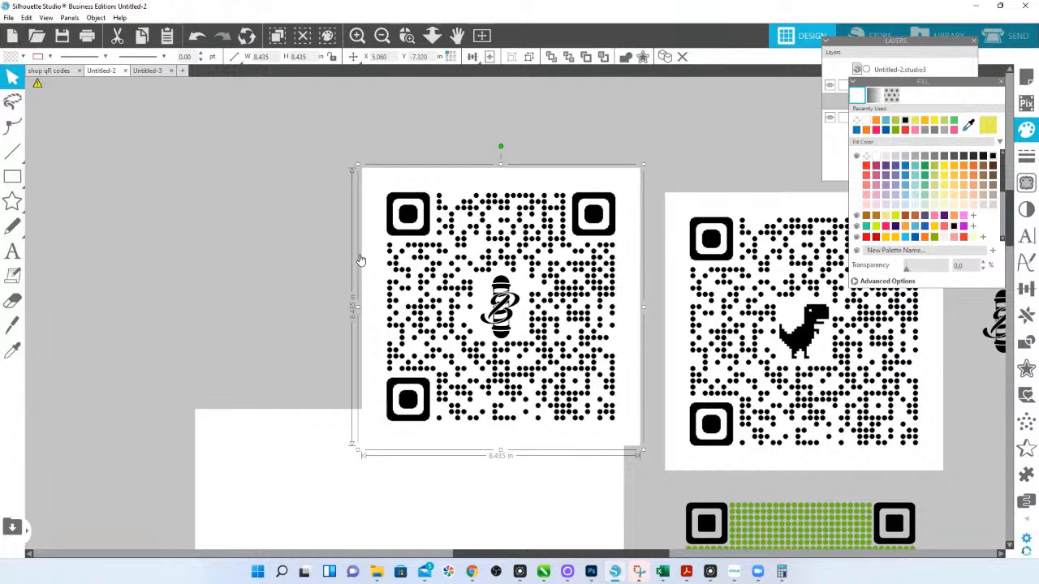
drag(564, 235, 98, 188)
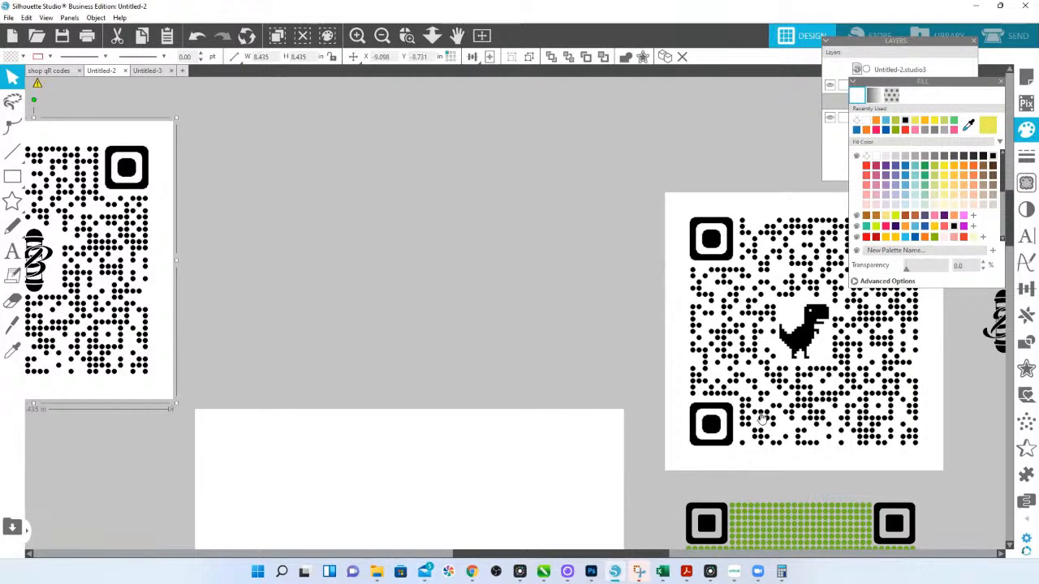
Step: Scale the remaining dinosaur QR code down to about 4.84 in square and place it above the green dot grid
drag(850, 493, 714, 525)
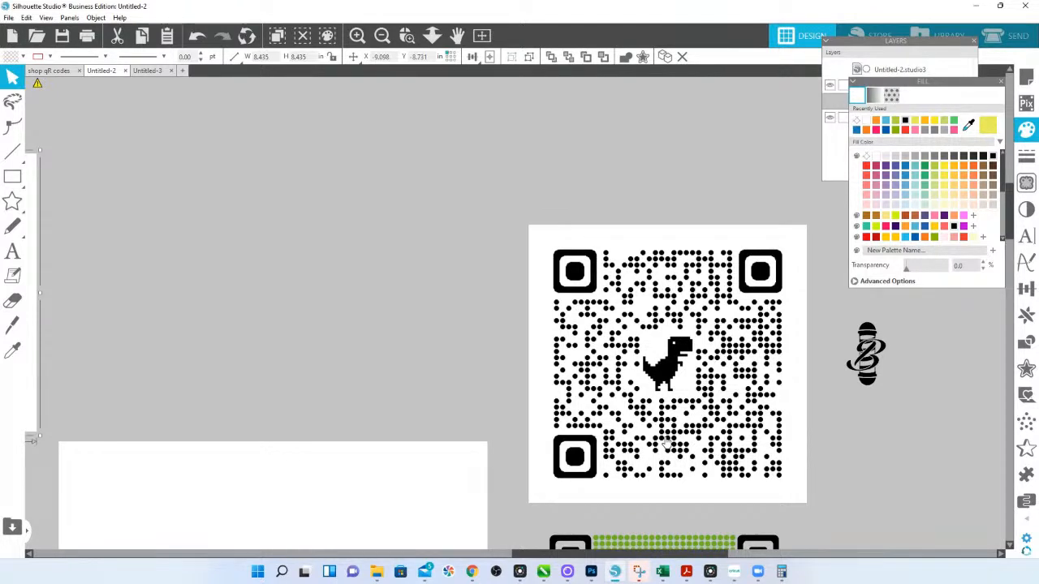
scroll(723, 428, down, 2)
drag(625, 170, 619, 413)
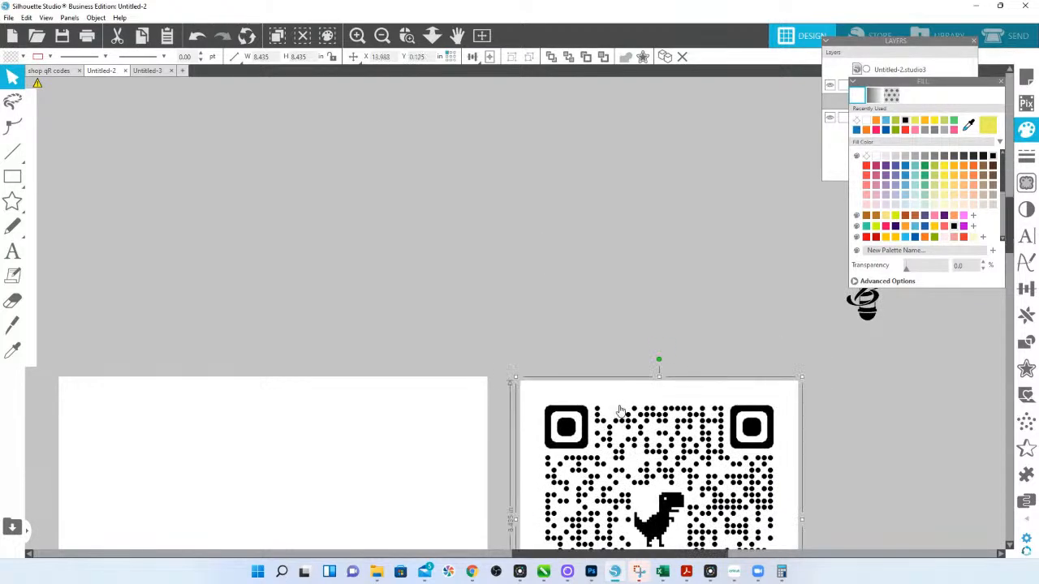
key(ctrl+z)
drag(712, 379, 642, 265)
Step: Send the scaled dinosaur QR code to the back and move it under the upper-left part of the green dot grid
right_click(559, 191)
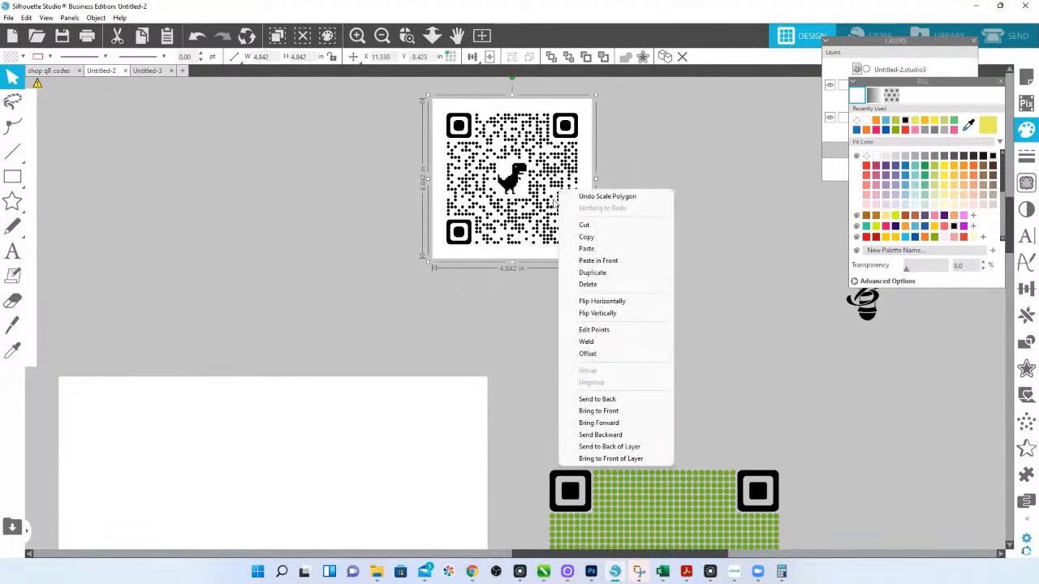
right_click(506, 218)
click(572, 428)
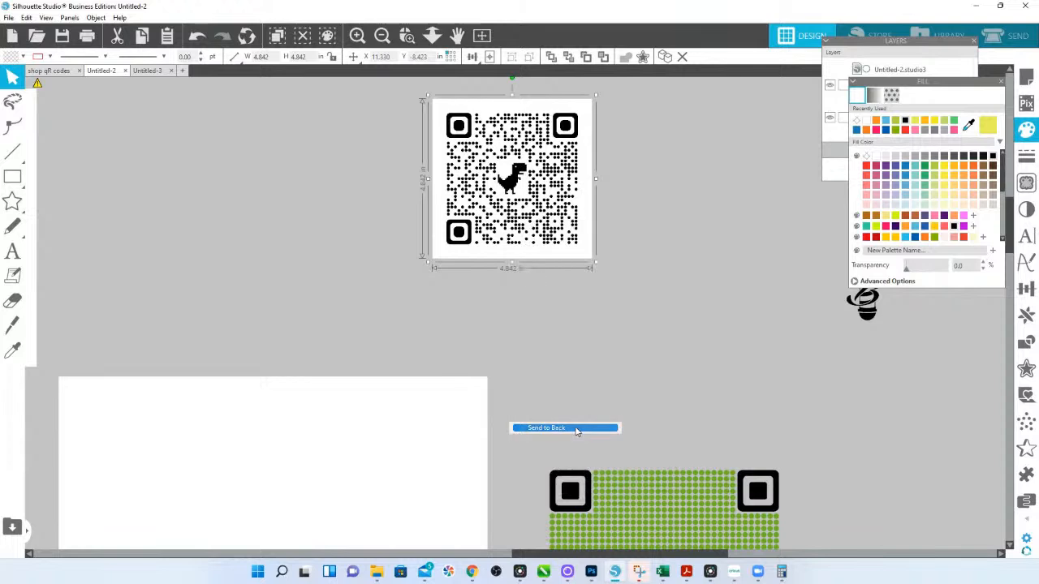
key(alt+Tab)
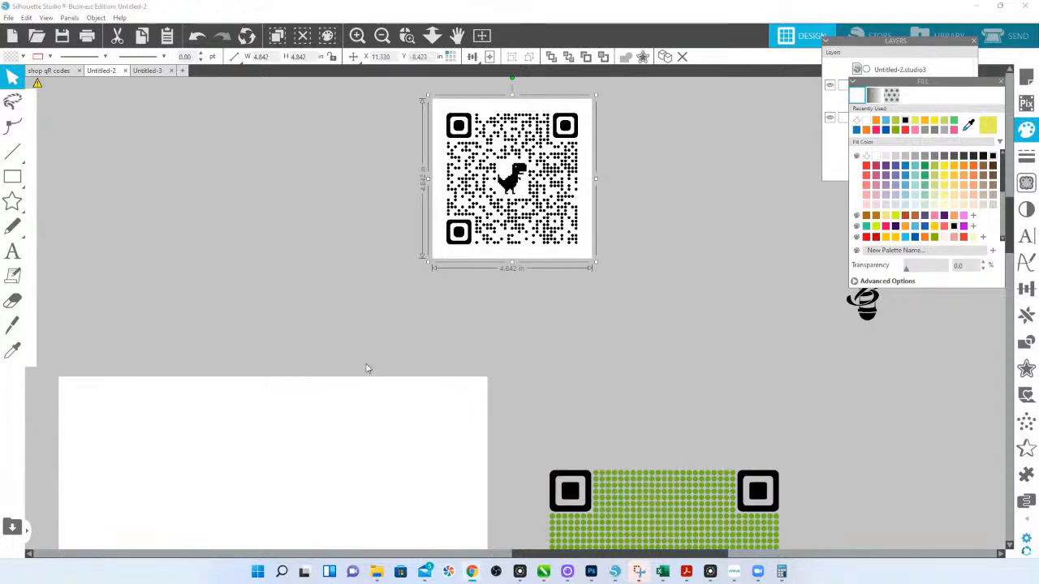
drag(434, 154, 541, 515)
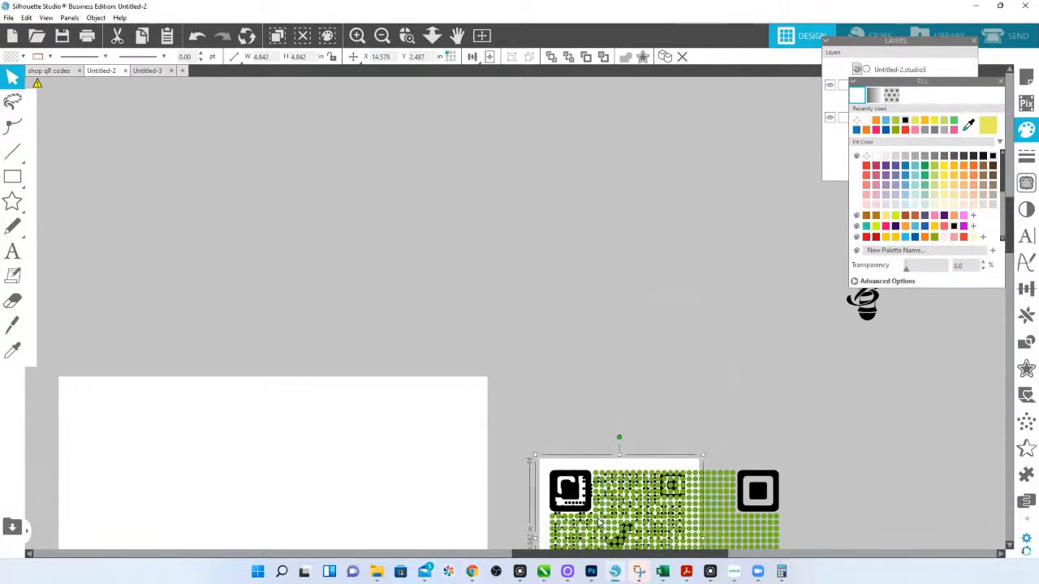
Step: Enlarge the dinosaur QR code to about 8.06 in square and shift it so its upper-left marker meets the green dot grid's
scroll(610, 510, down, 4)
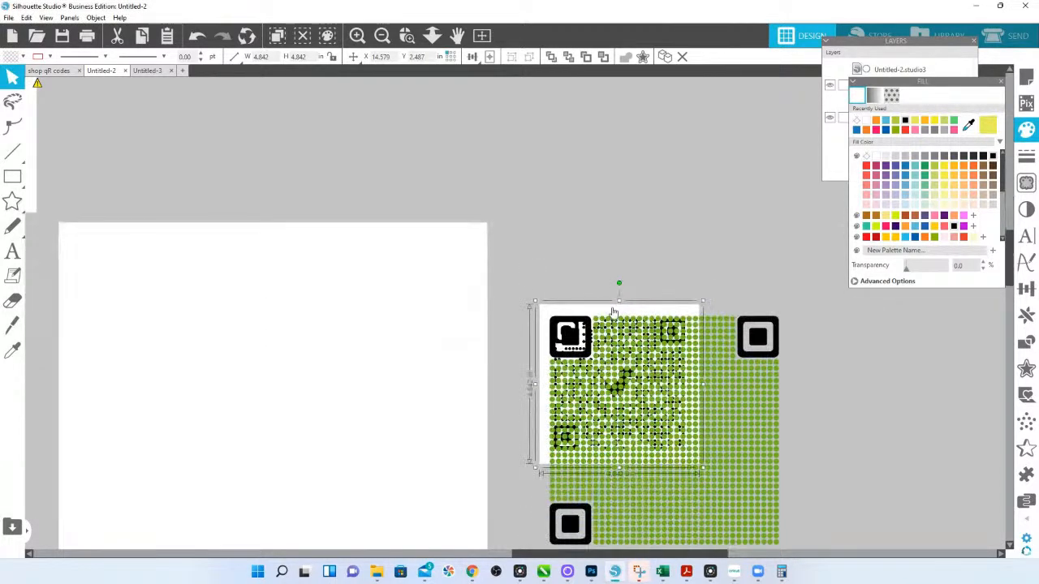
drag(703, 468, 775, 534)
drag(784, 389, 772, 382)
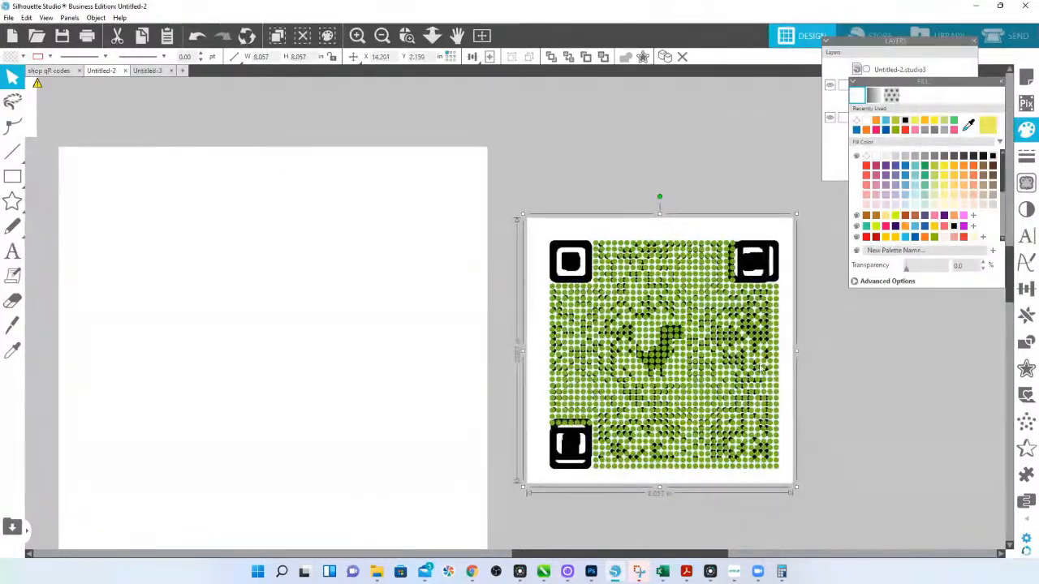
Step: Fine-tune the QR code's size to about 8.48 by 8.47 in and align its dots and corner markers with the green grid
click(477, 59)
click(407, 37)
drag(521, 228, 850, 490)
scroll(749, 521, down, 1)
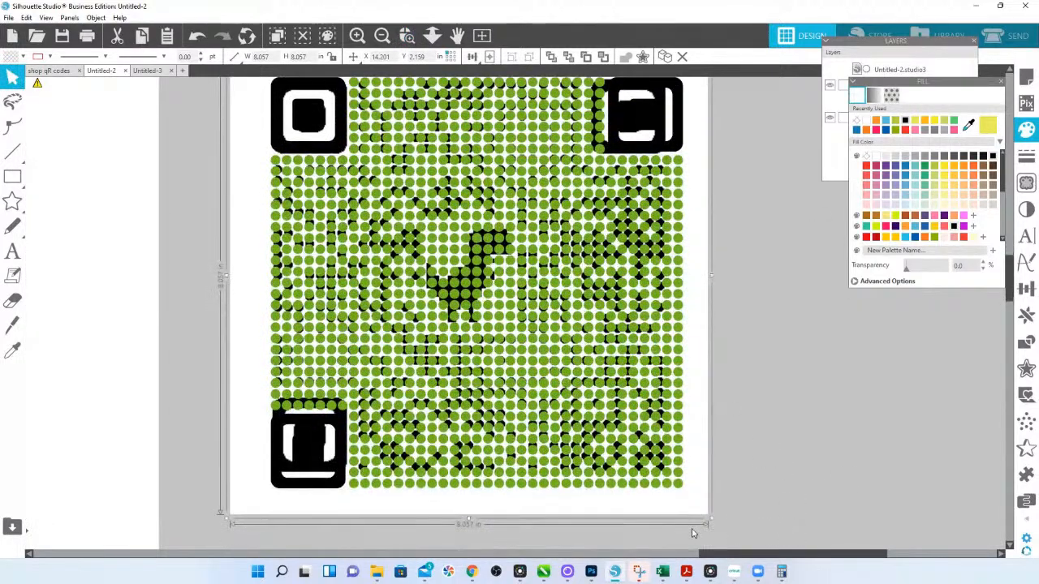
drag(710, 520, 735, 538)
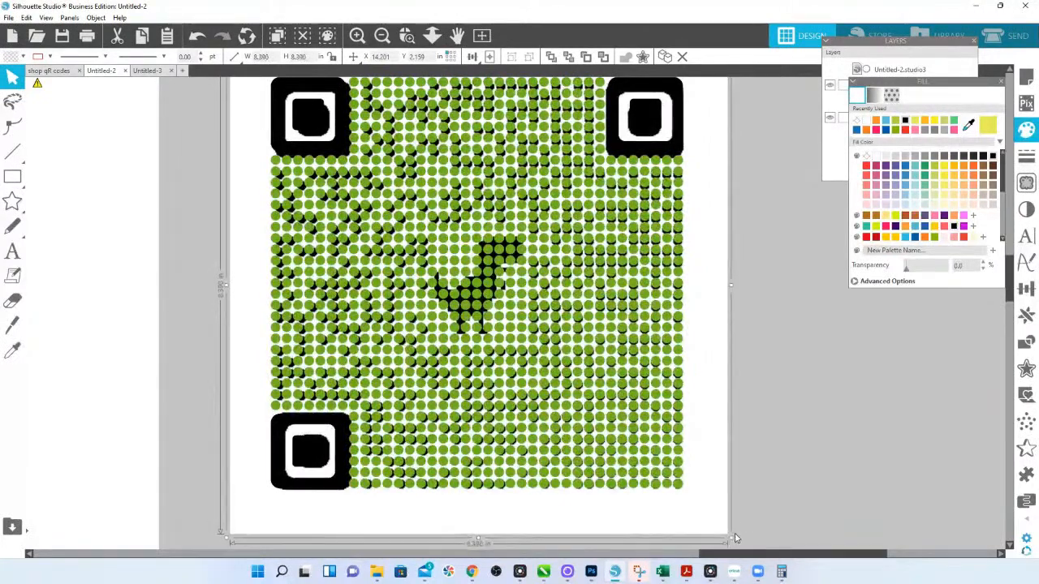
scroll(430, 372, up, 3)
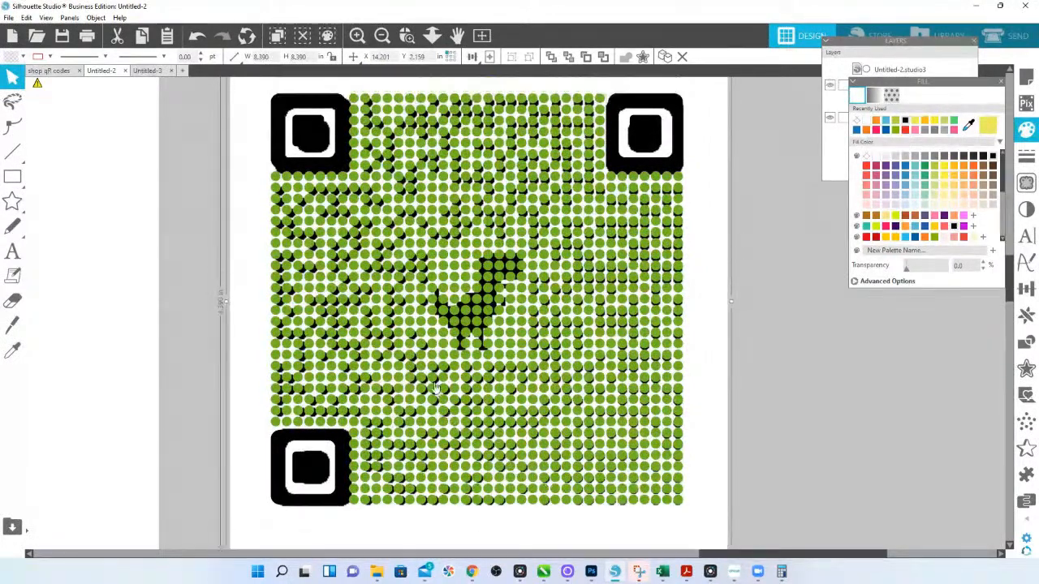
drag(226, 102, 221, 97)
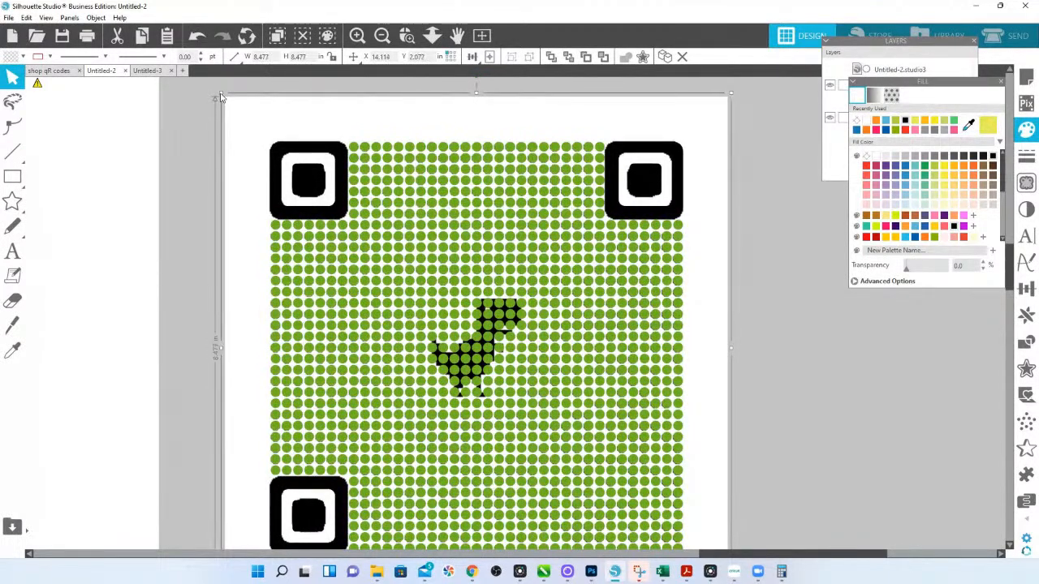
scroll(431, 248, down, 3)
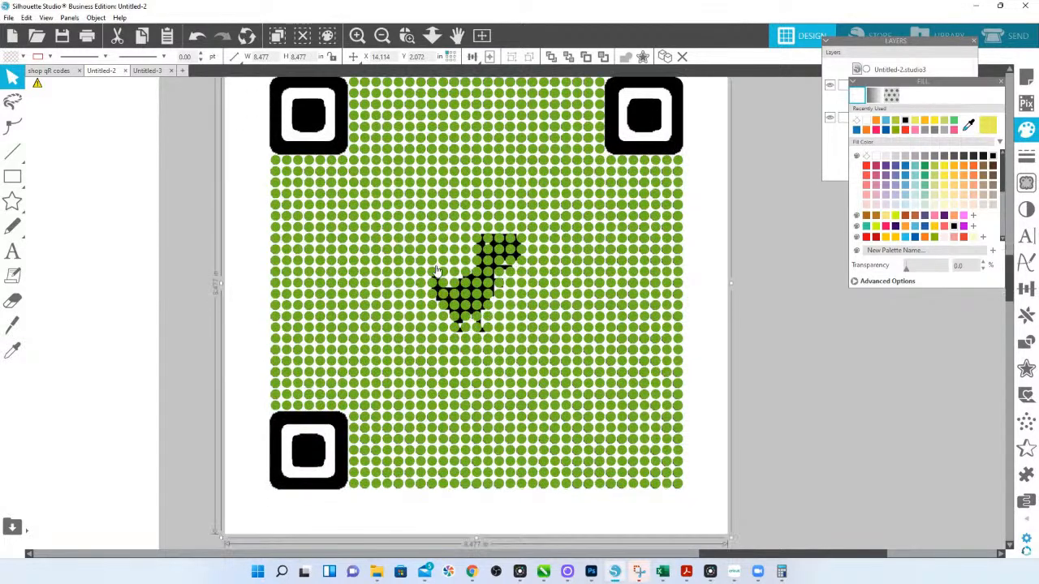
drag(729, 536, 732, 541)
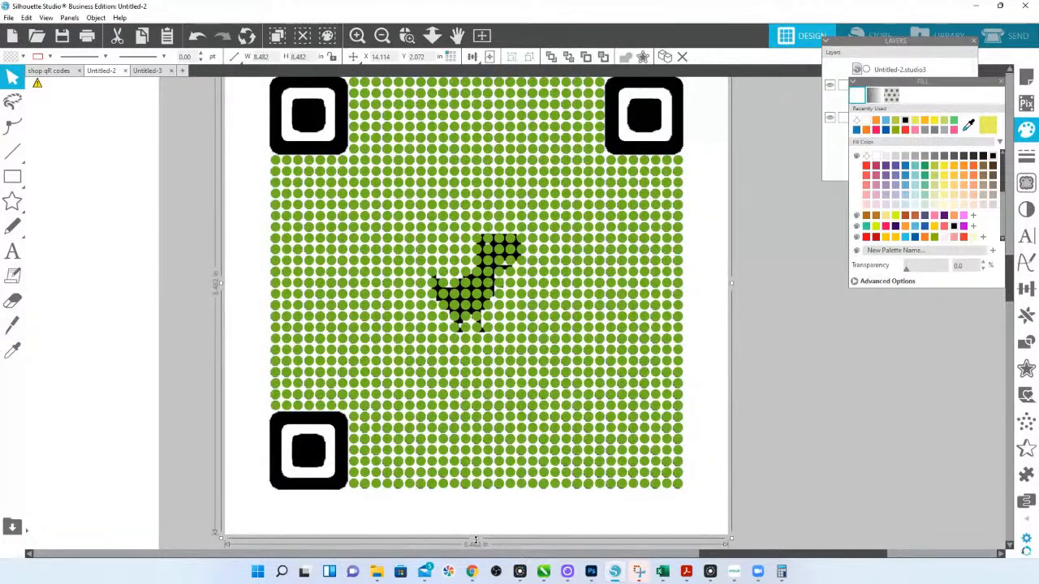
drag(476, 543, 476, 542)
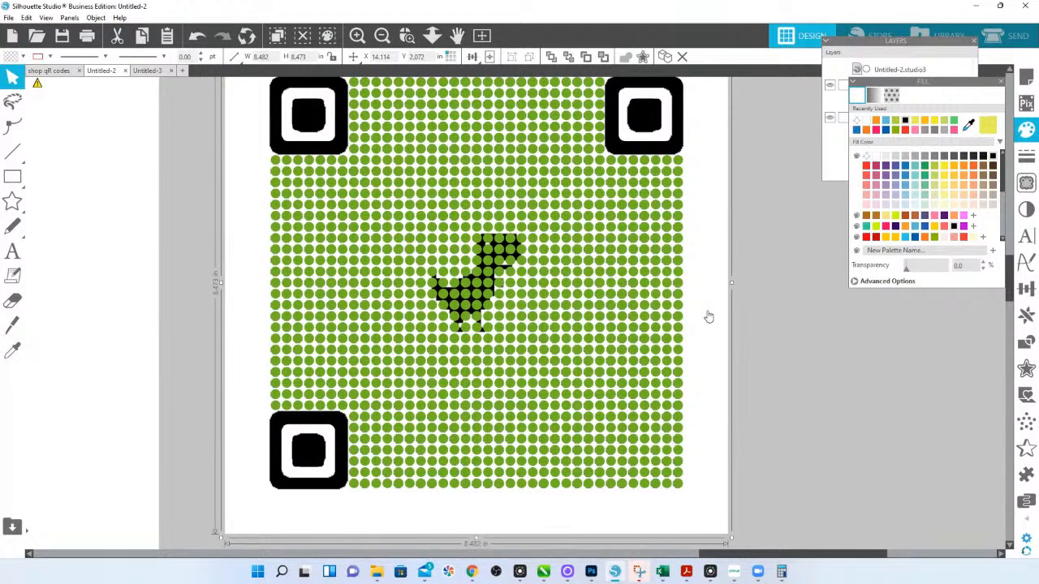
scroll(707, 307, up, 3)
click(814, 327)
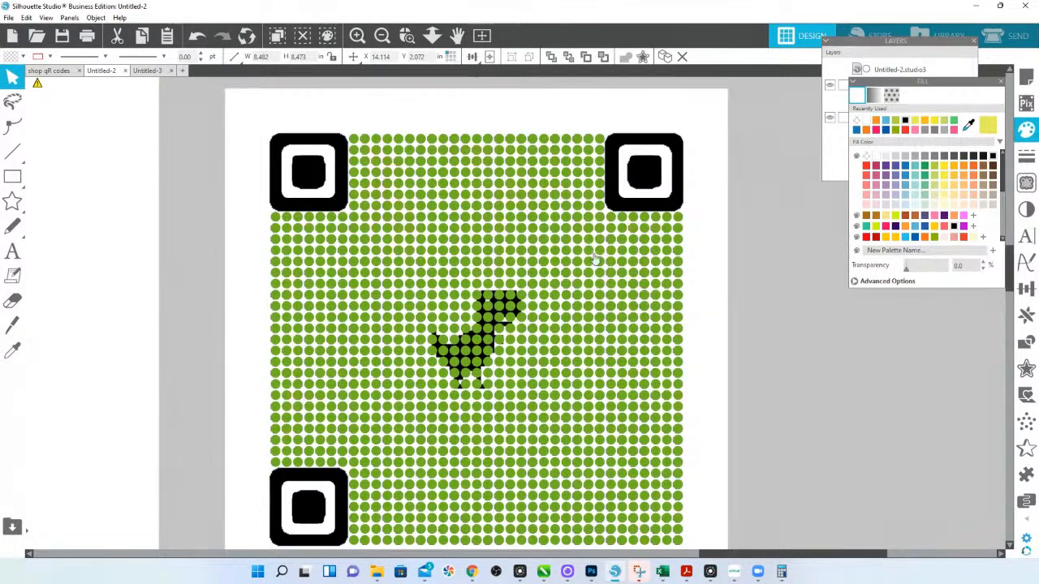
Step: Fill one of the green dot sets in the overlay grid with orange and select the remaining green set
click(536, 146)
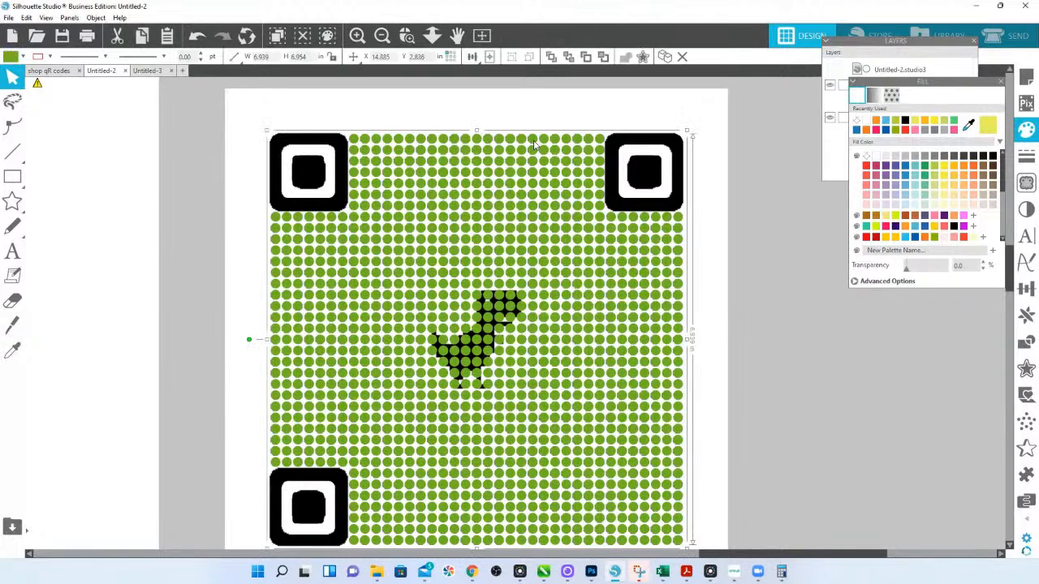
click(973, 166)
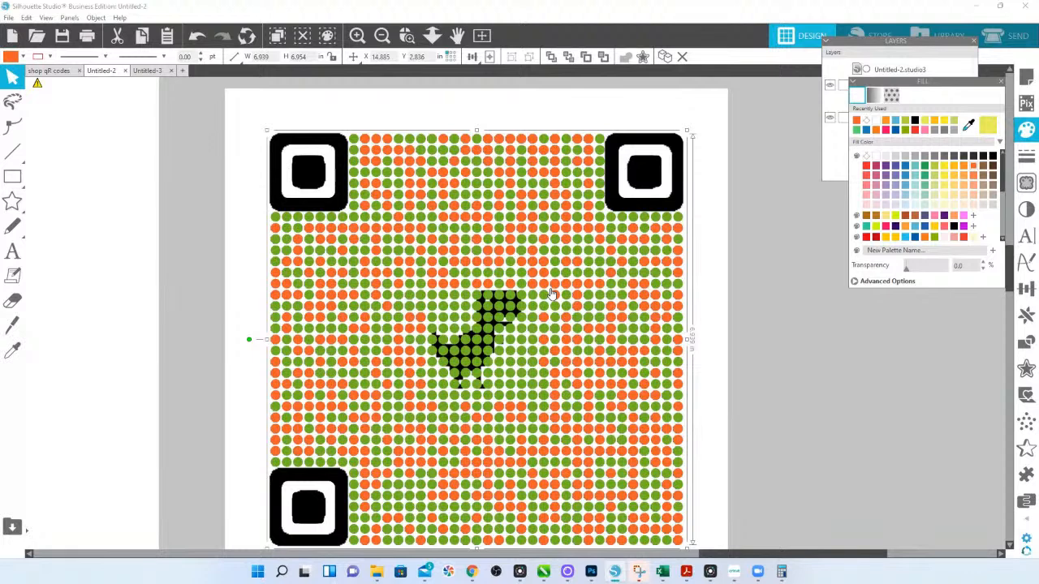
click(354, 144)
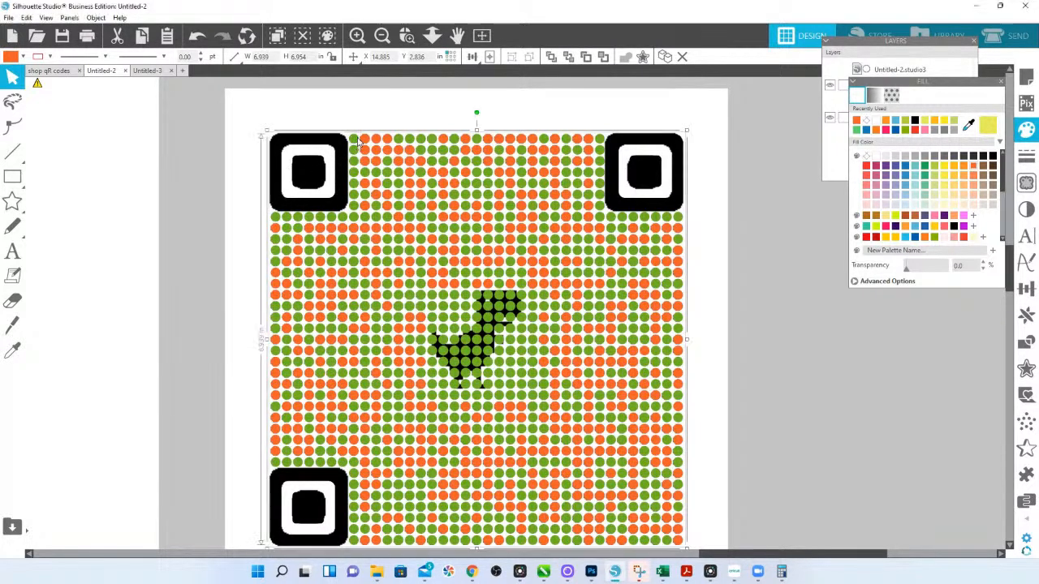
drag(192, 107, 722, 568)
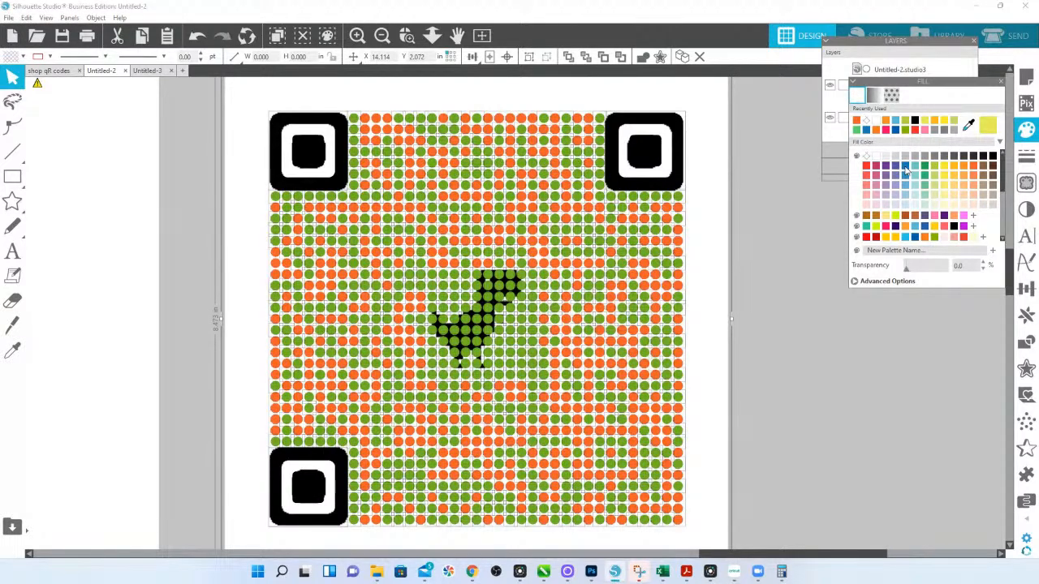
click(905, 167)
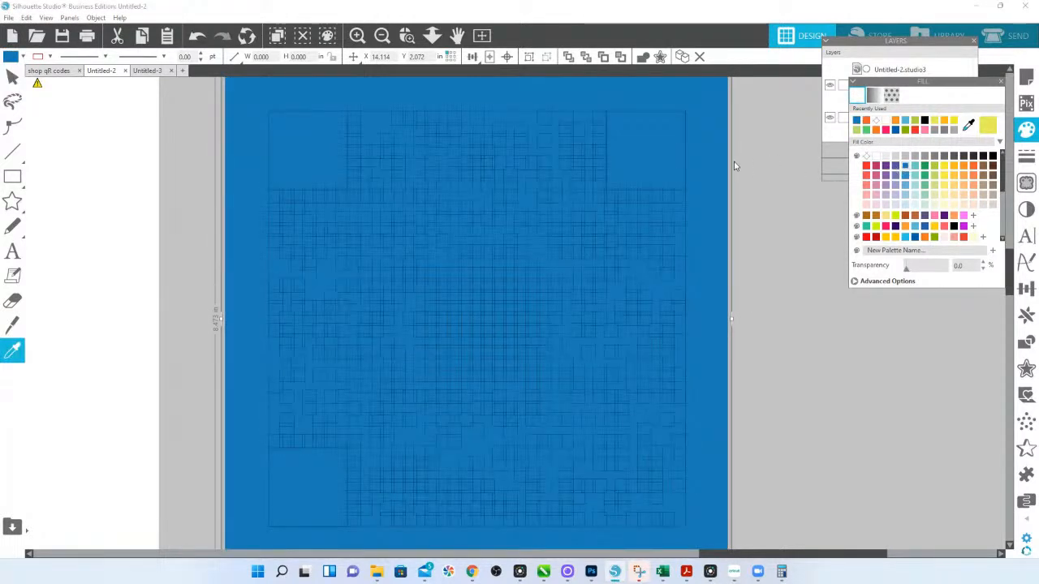
key(ctrl+z)
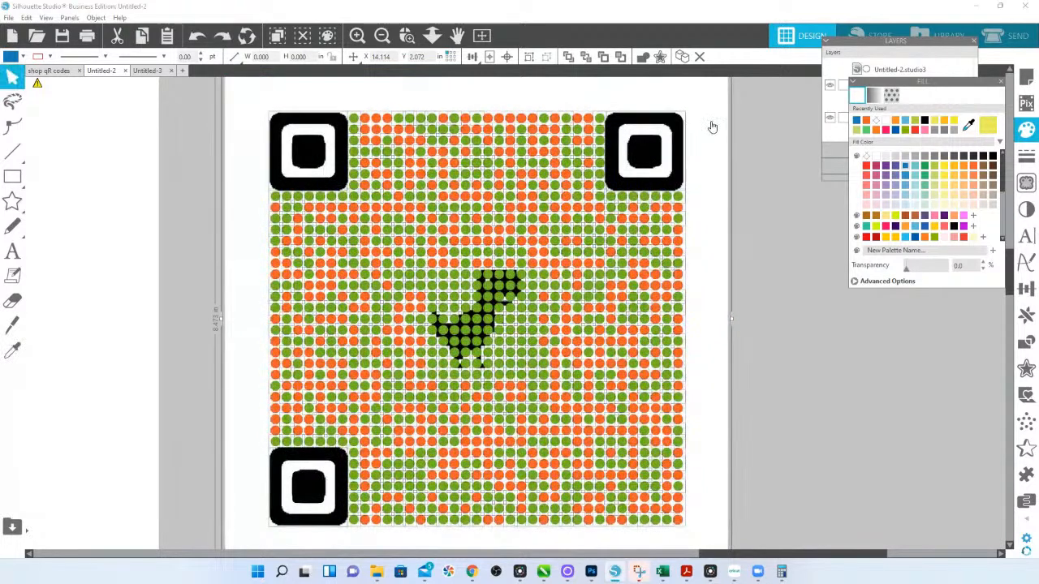
Step: Fill all the dots of the overlay grid with blue and combine them into one compound path
key(ctrl+a)
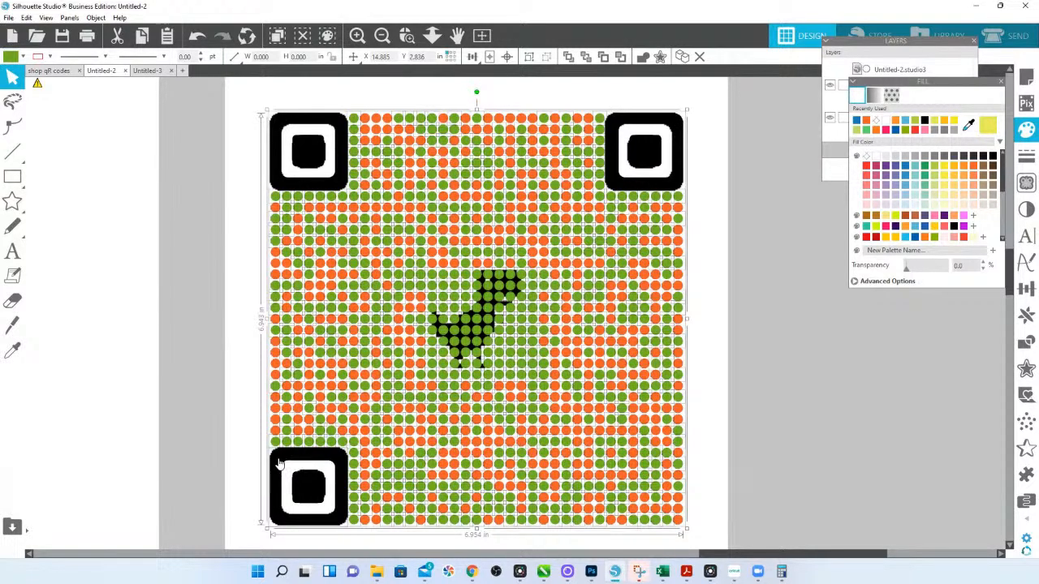
click(905, 170)
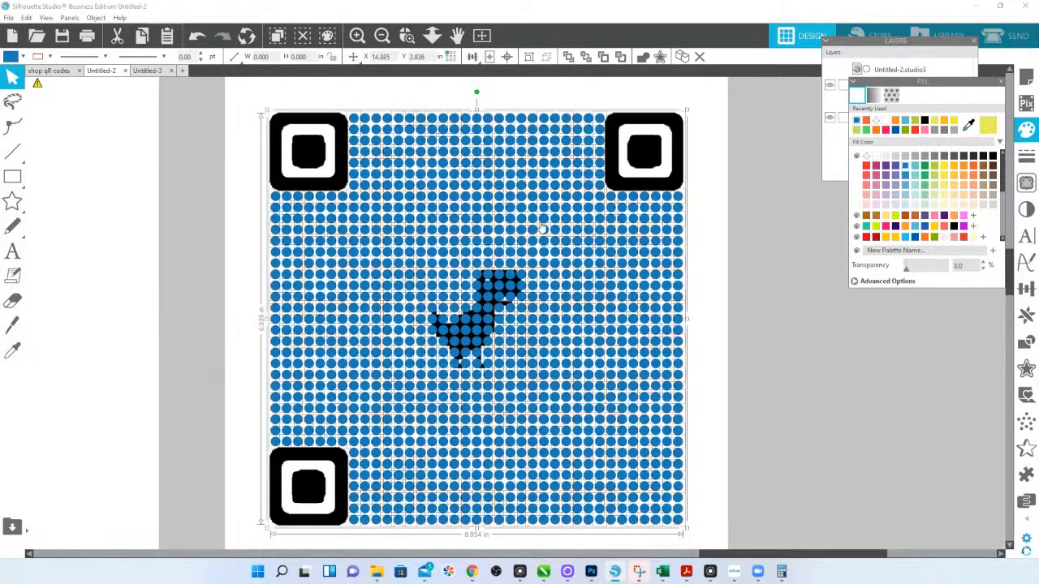
right_click(542, 122)
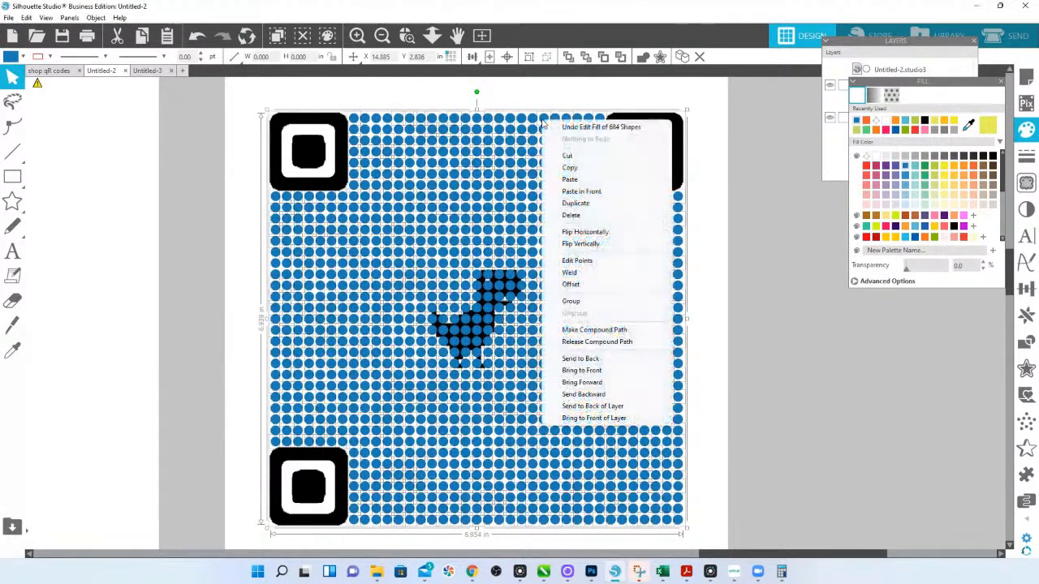
click(610, 331)
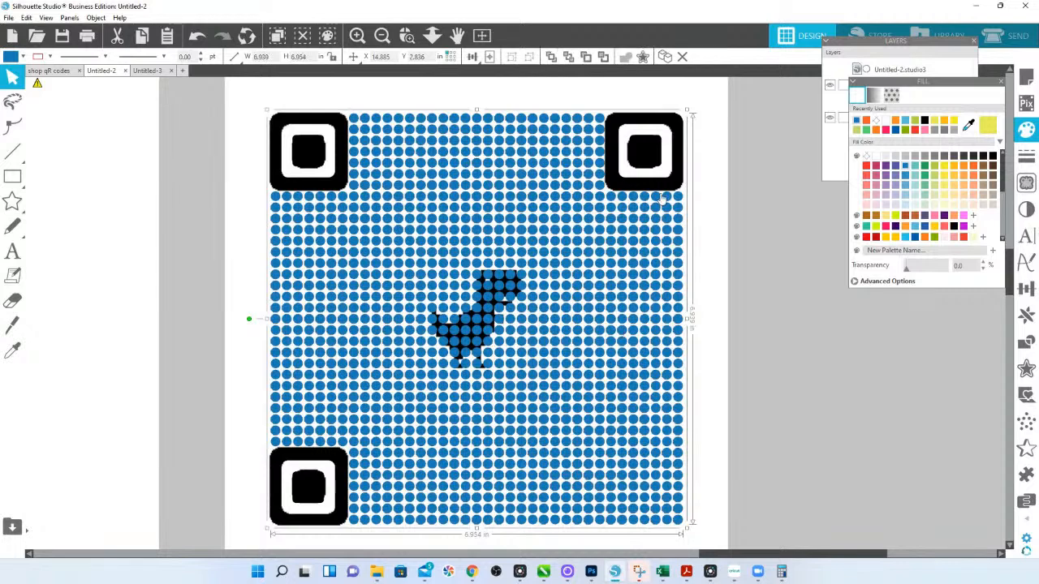
Step: Send the dinosaur QR code image to the back, behind the blue dot grid
click(701, 200)
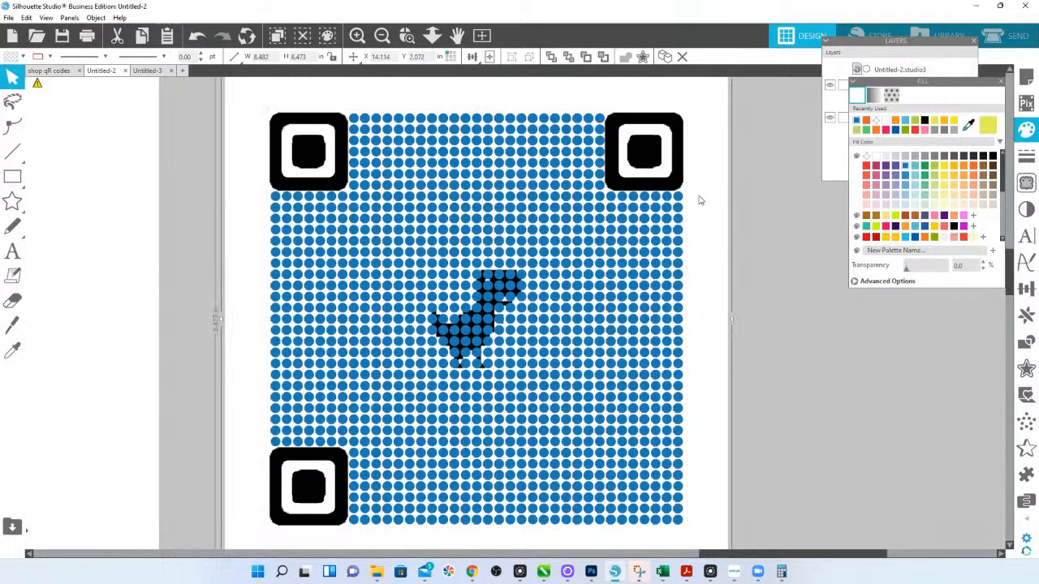
right_click(701, 199)
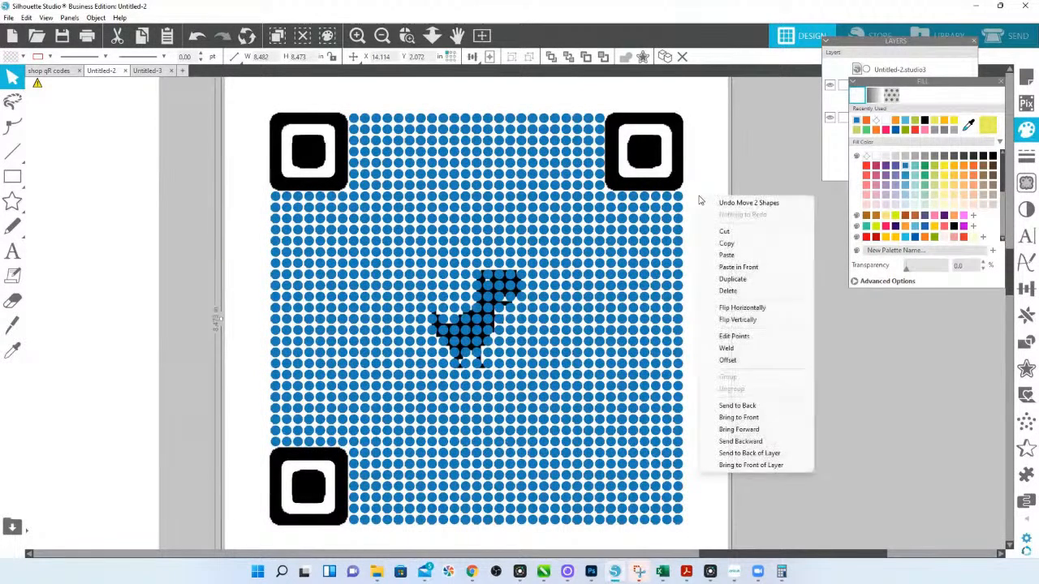
click(753, 407)
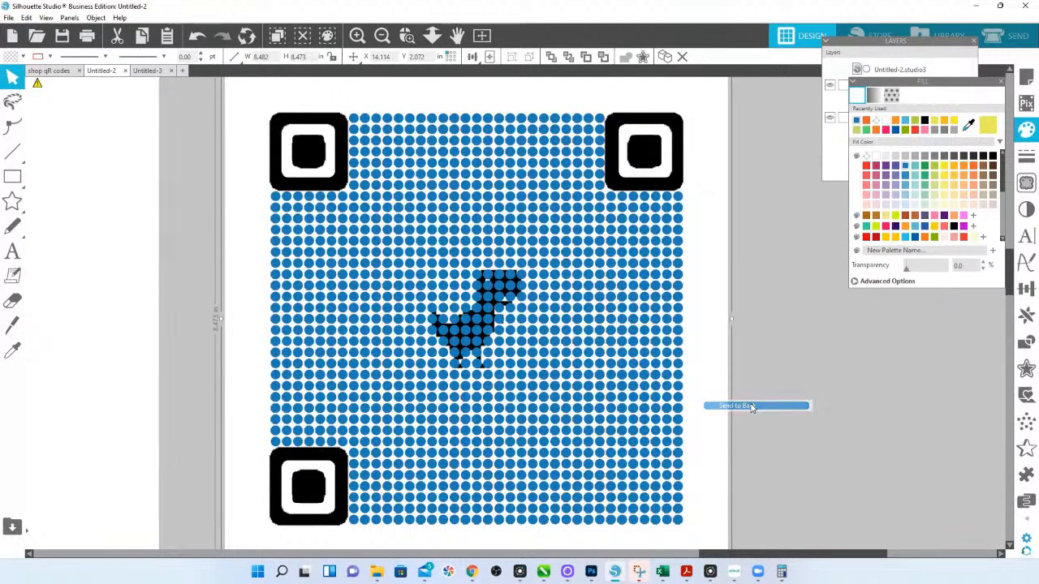
Step: Bring the dinosaur QR code image to the front, over the blue dot grid
right_click(700, 360)
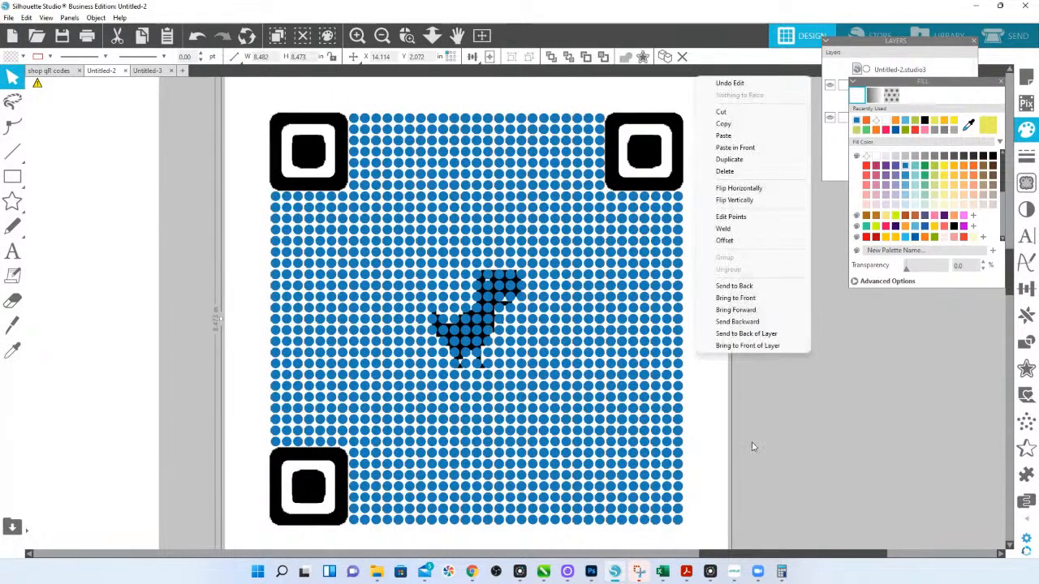
click(739, 295)
click(797, 328)
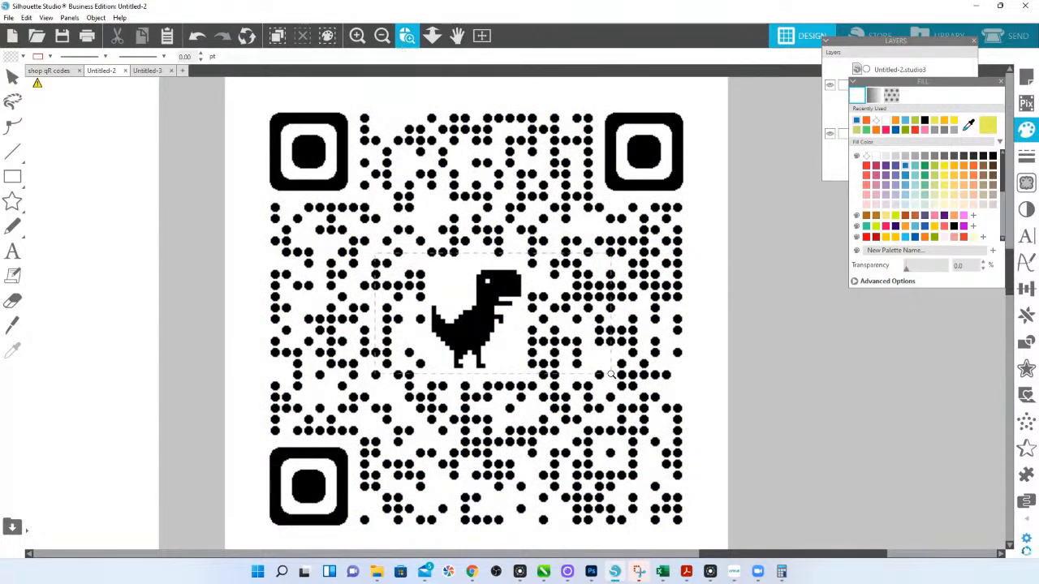
Step: Cover the dinosaur with a white-filled rectangle about 1.59 by 1.75 in
drag(610, 375, 612, 376)
mouse_move(28, 175)
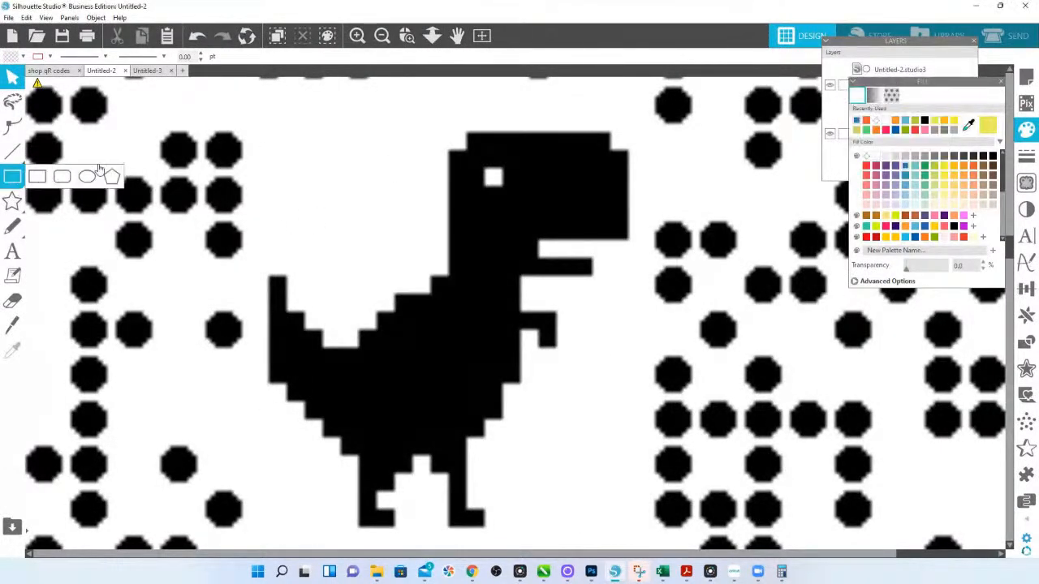
drag(264, 527, 645, 111)
click(877, 159)
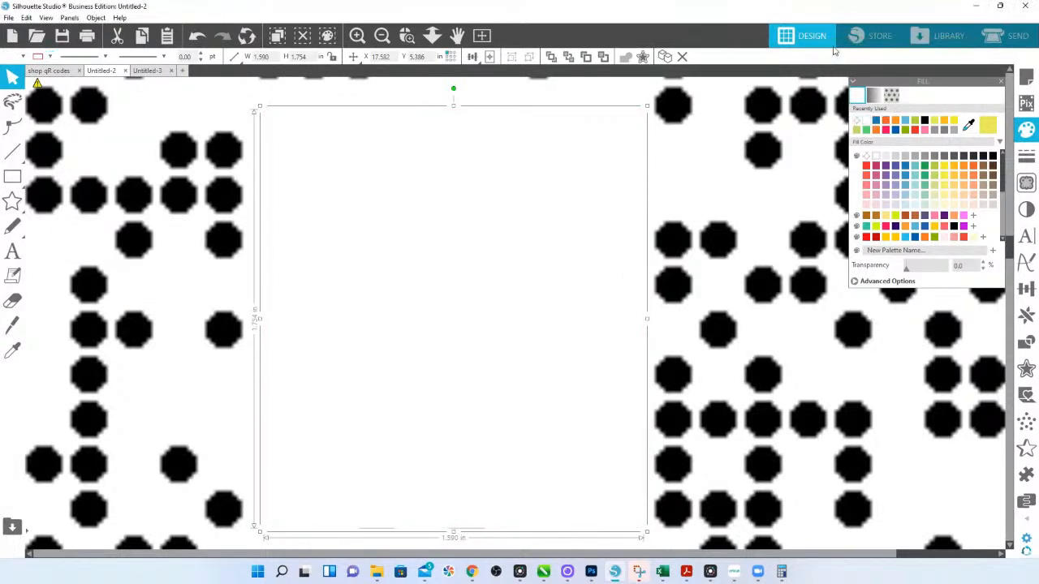
click(432, 35)
drag(540, 318, 506, 126)
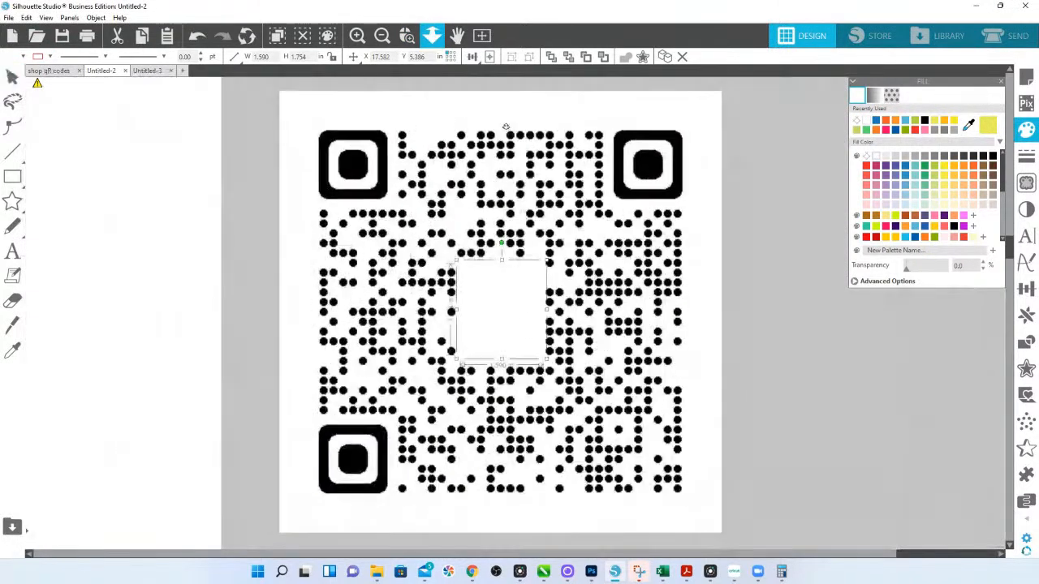
click(757, 278)
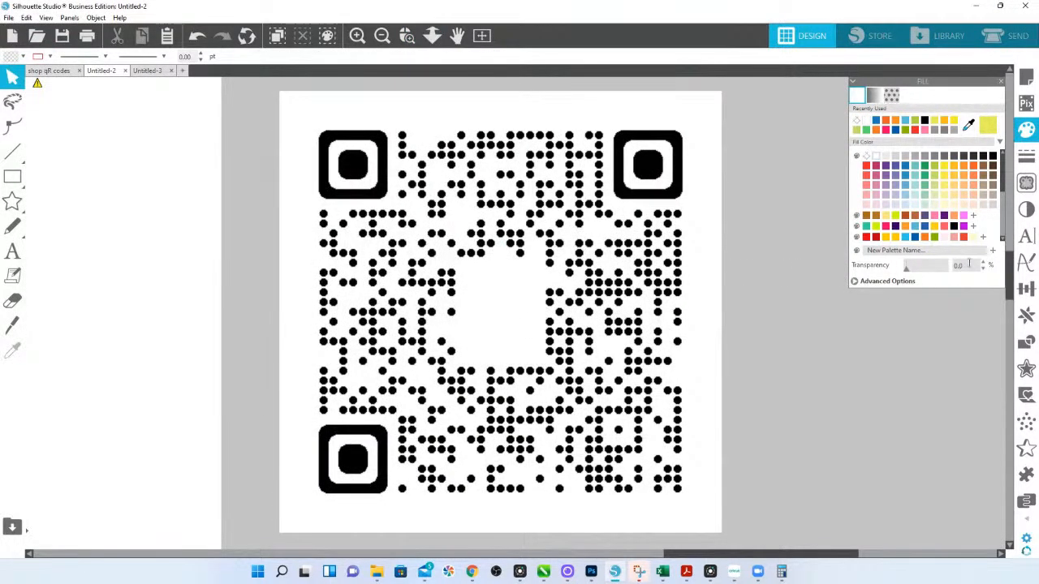
Step: Preview a trace of the whole QR code with a selected trace area around it and discard that area
click(1027, 186)
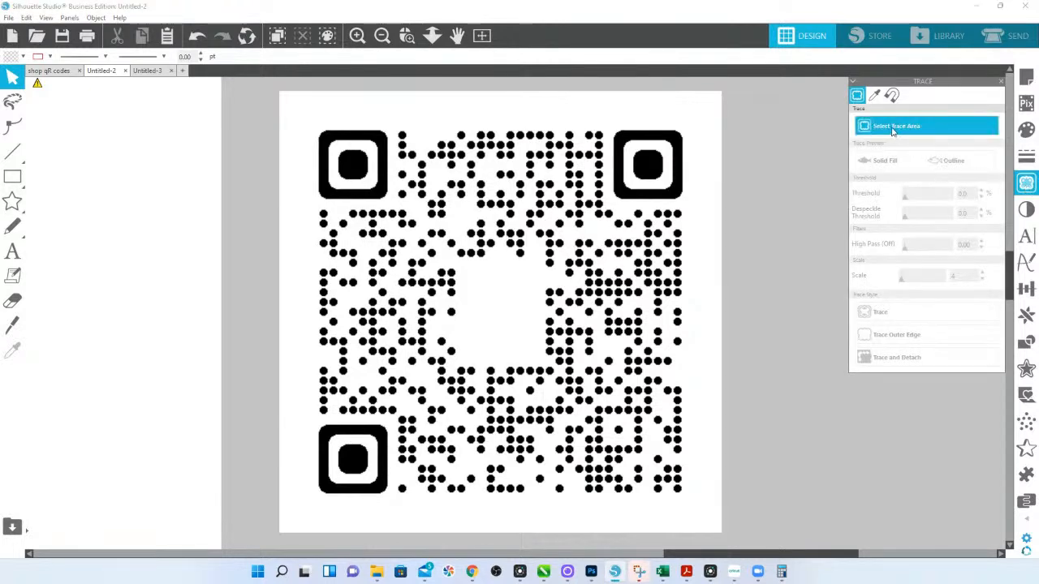
click(892, 128)
mouse_move(291, 115)
mouse_down()
mouse_move(654, 285)
mouse_move(674, 467)
mouse_move(706, 508)
mouse_up()
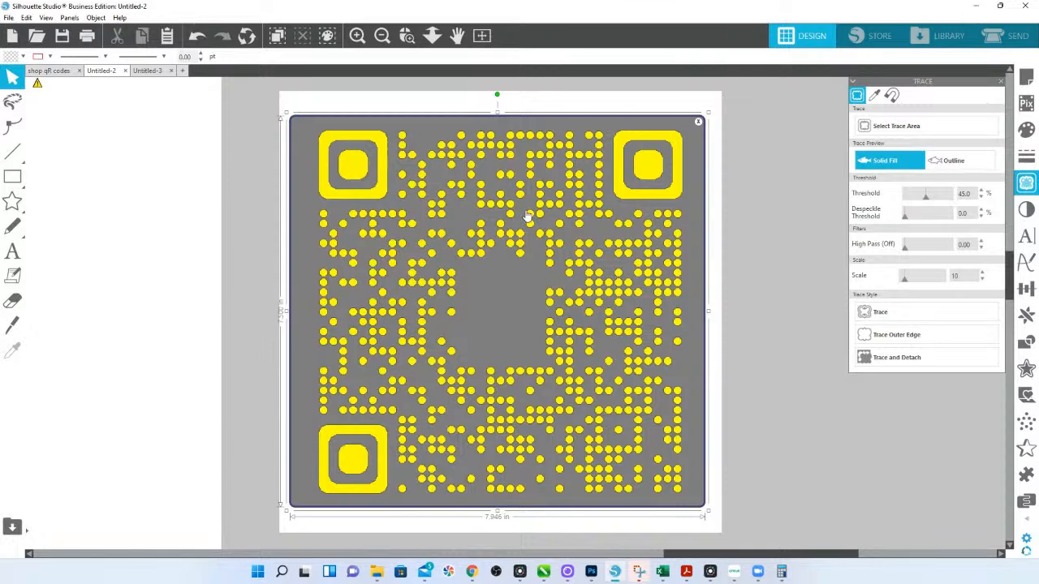
click(699, 123)
Step: Duplicate the white rectangle covering the dinosaur and place copies over the QR code's three corner markers
click(12, 176)
drag(452, 260, 546, 358)
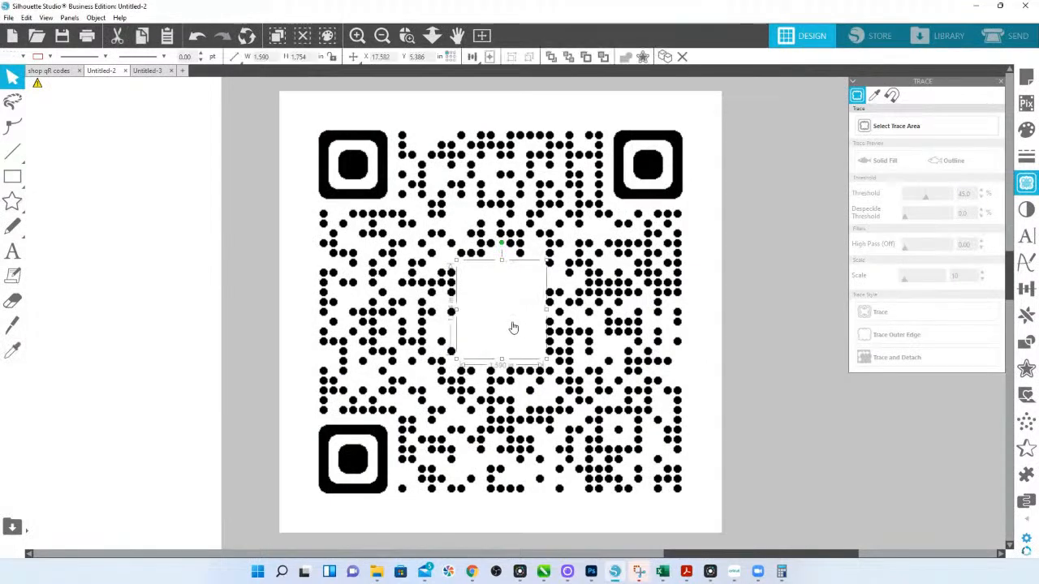
right_click(513, 327)
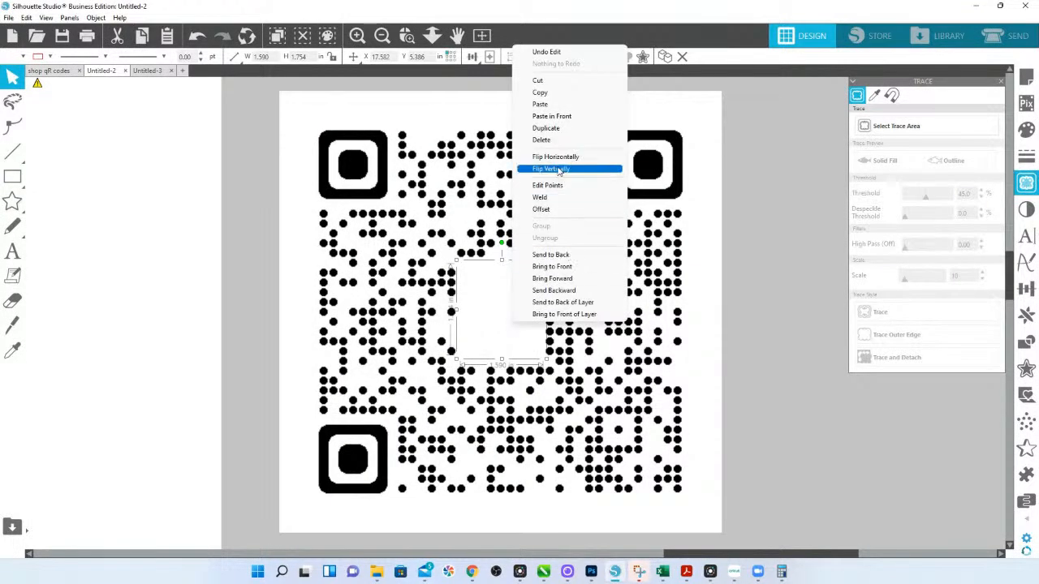
click(556, 132)
drag(479, 318, 650, 175)
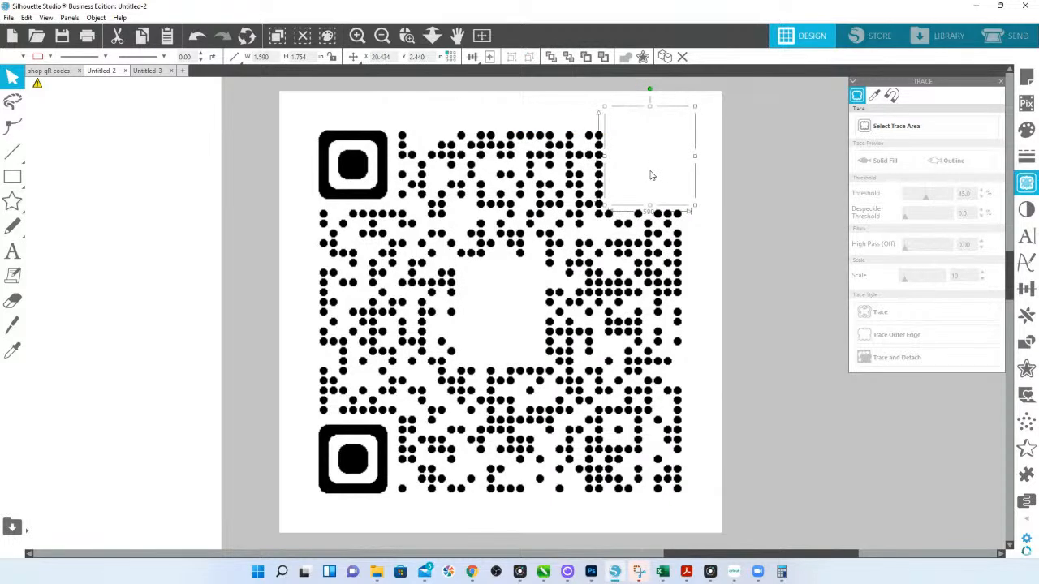
right_click(714, 280)
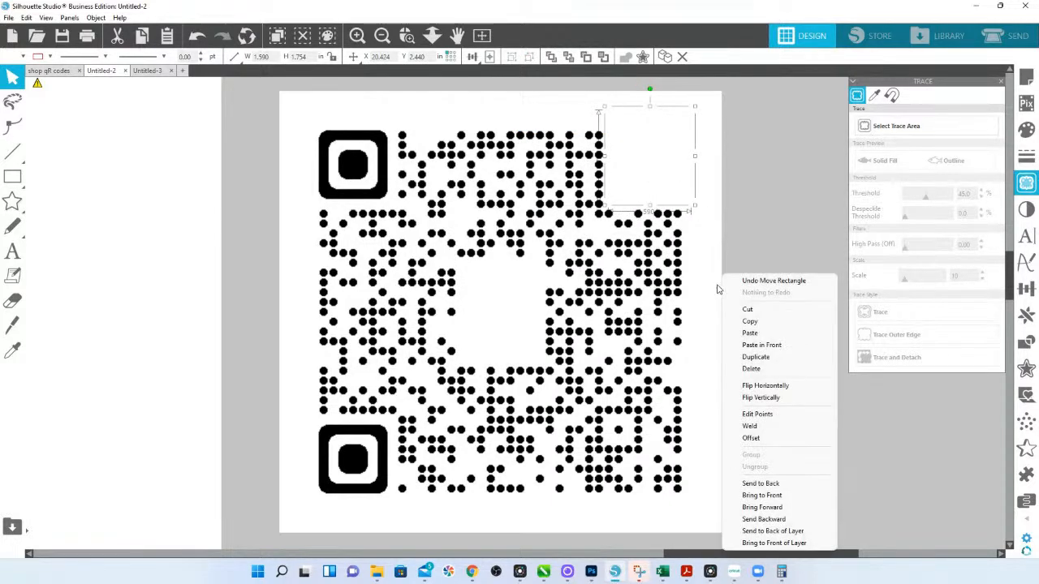
click(756, 357)
drag(659, 171, 347, 476)
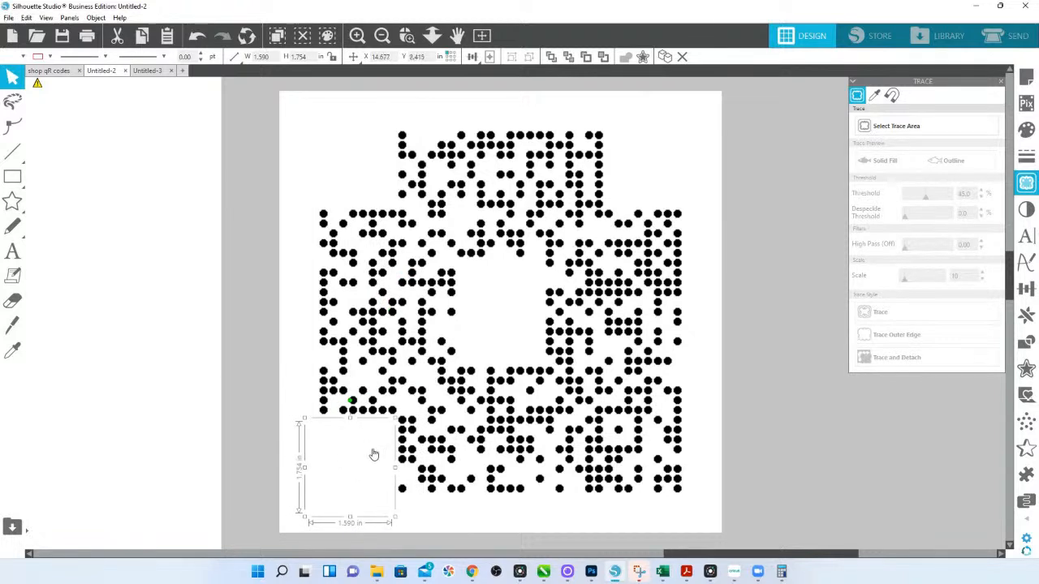
Step: Trace the masked QR code dots within a trace area about 8.86 by 7.81 in
click(896, 128)
mouse_move(270, 103)
mouse_down()
mouse_move(460, 149)
mouse_move(672, 402)
mouse_move(726, 511)
mouse_up()
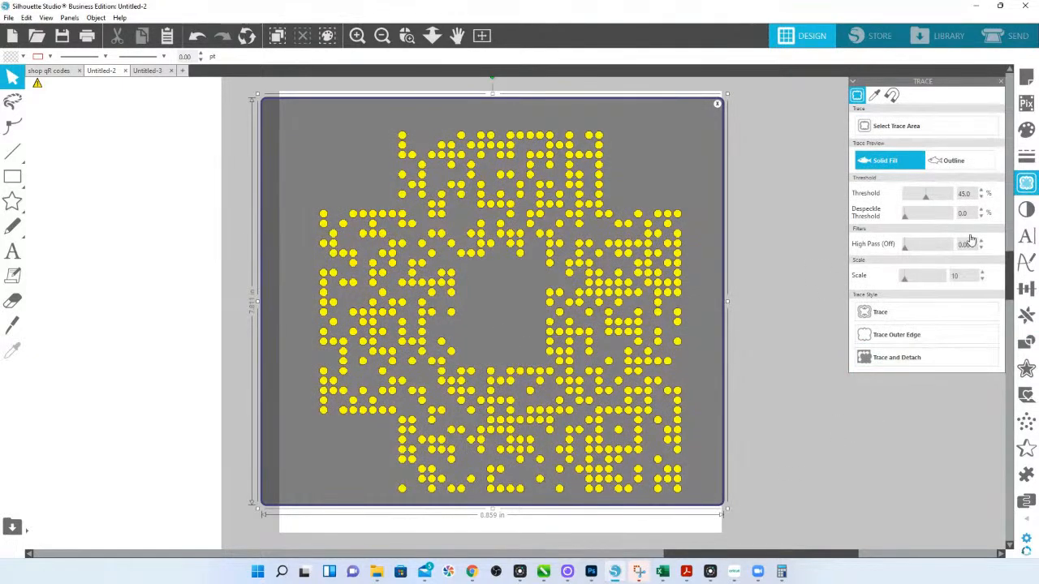
click(880, 316)
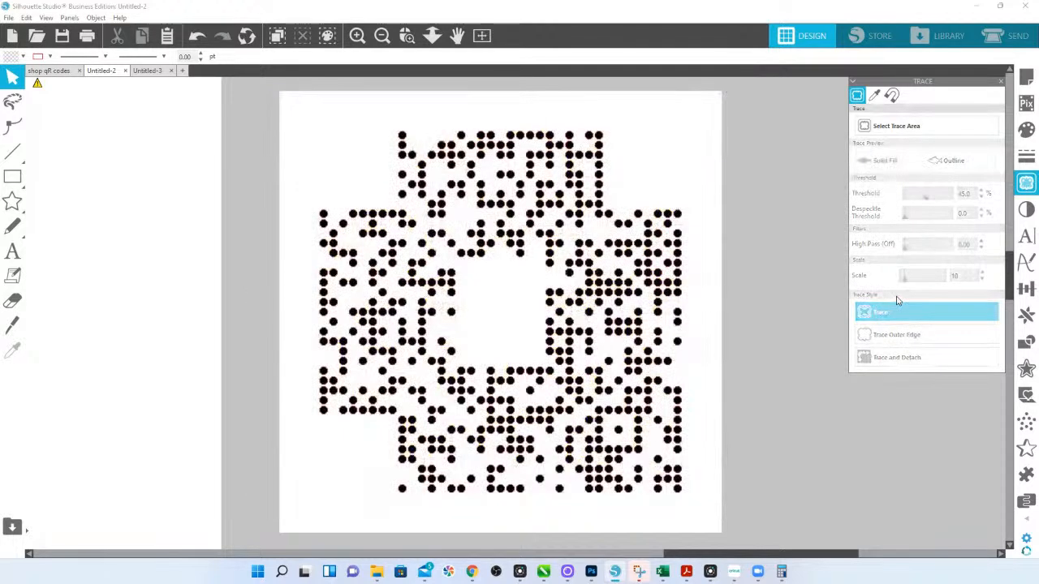
Step: Fill the traced QR code dots with coral pink
click(677, 213)
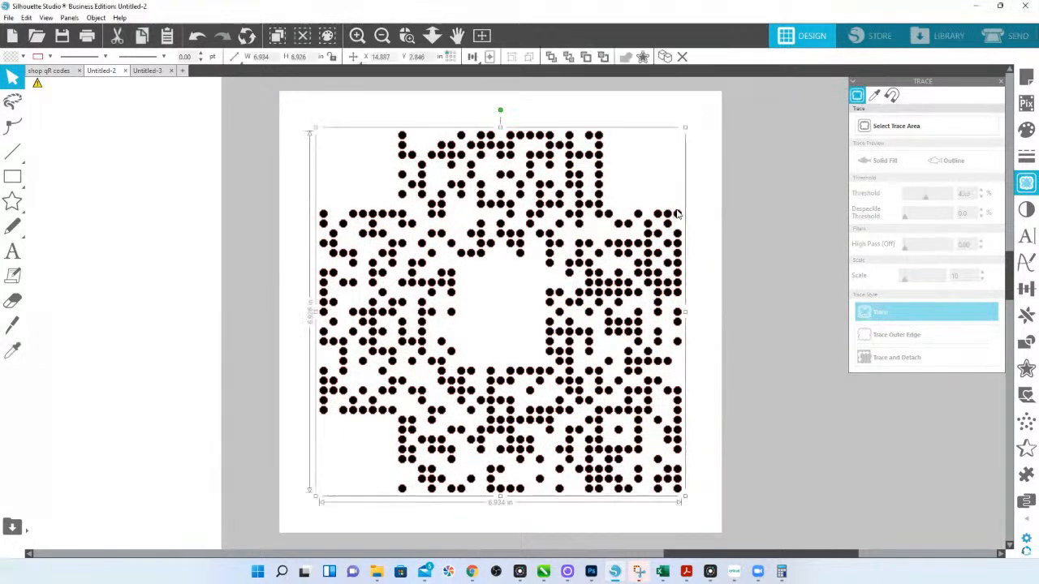
click(1025, 130)
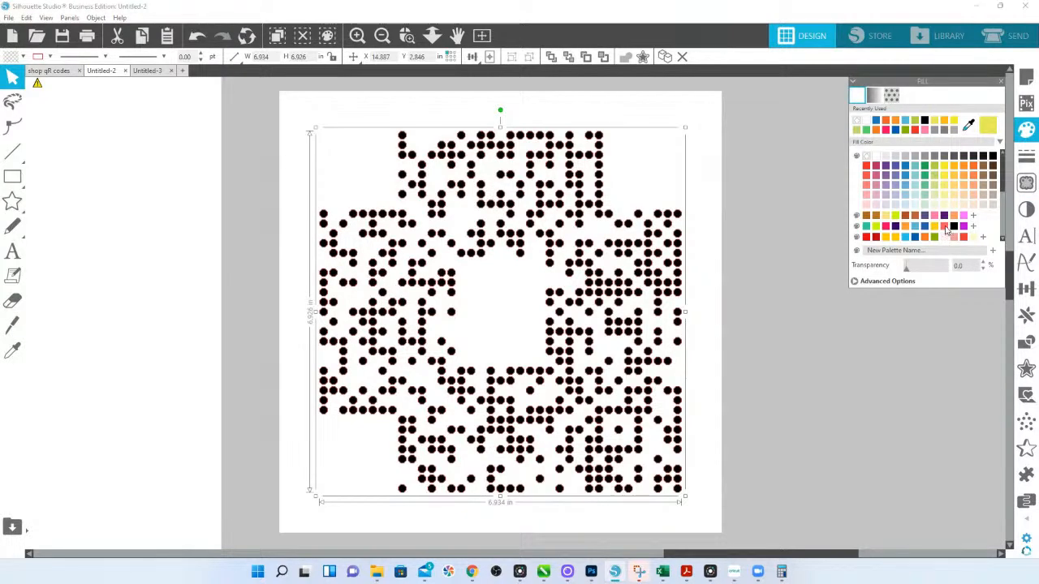
click(945, 227)
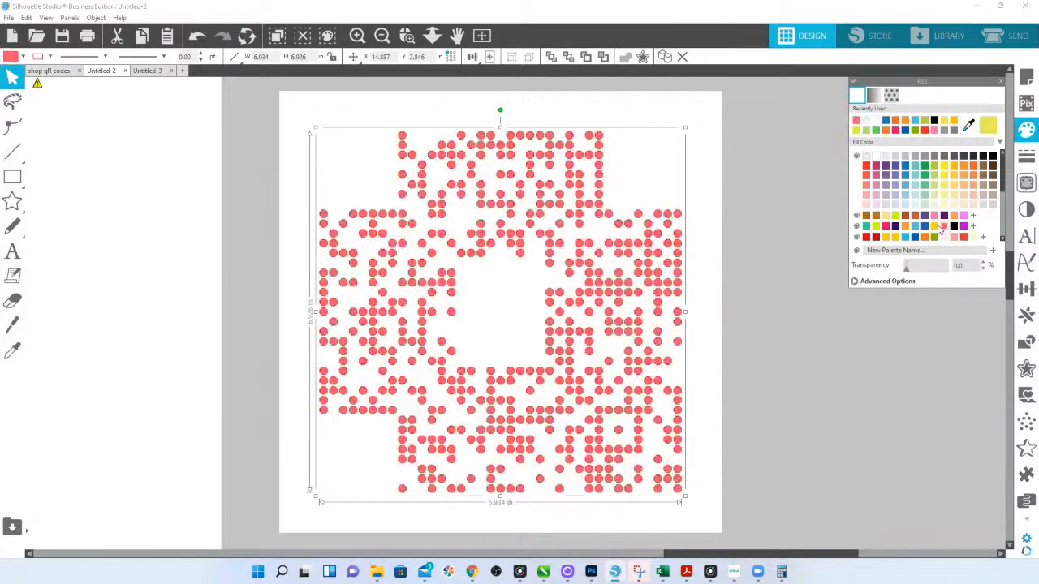
Step: Create a narrow outward offset with rounded corners around the traced QR code dots
click(407, 35)
drag(360, 102, 791, 210)
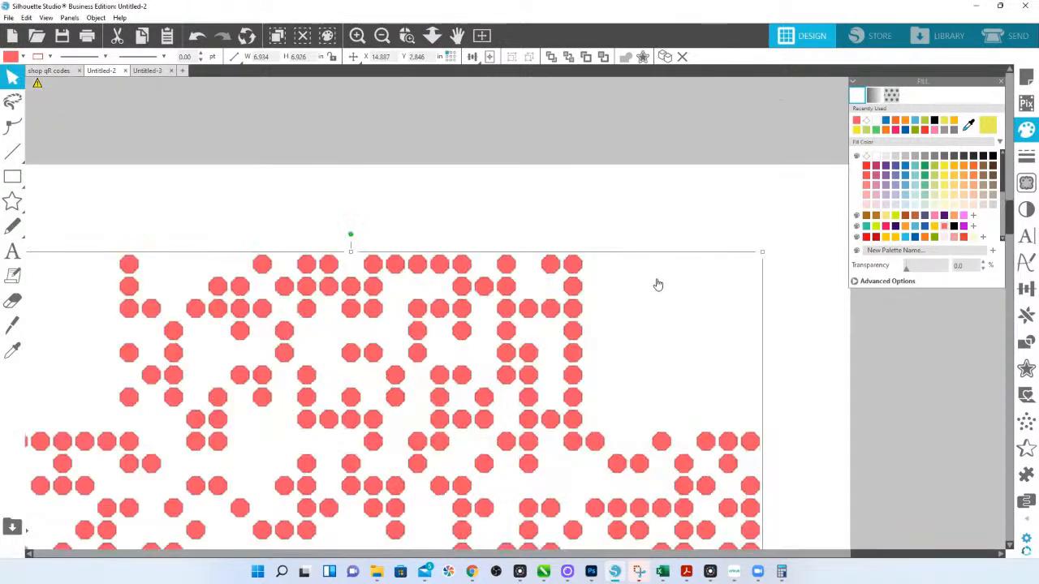
click(1026, 371)
click(880, 110)
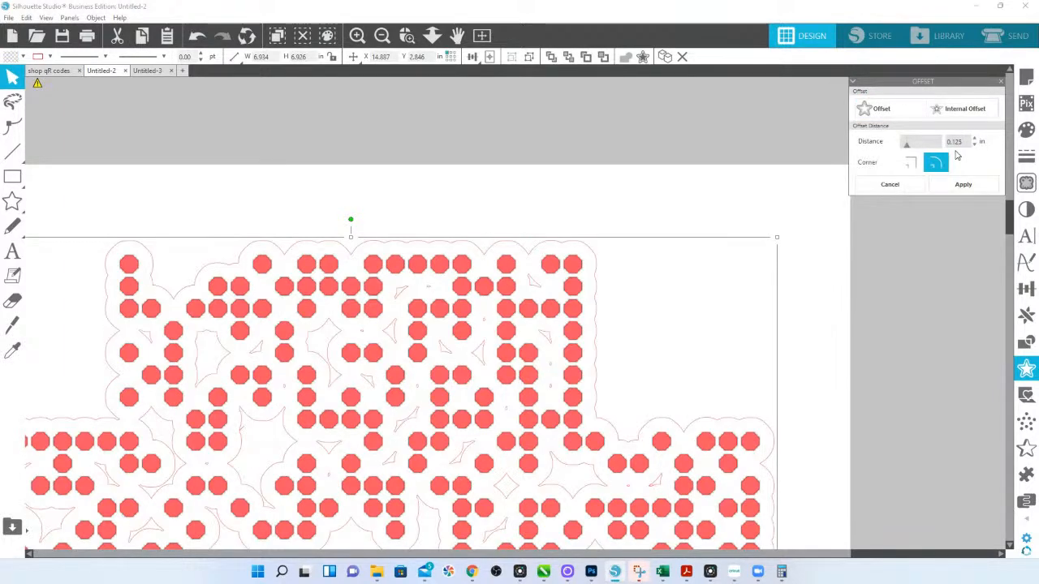
drag(963, 142, 946, 142)
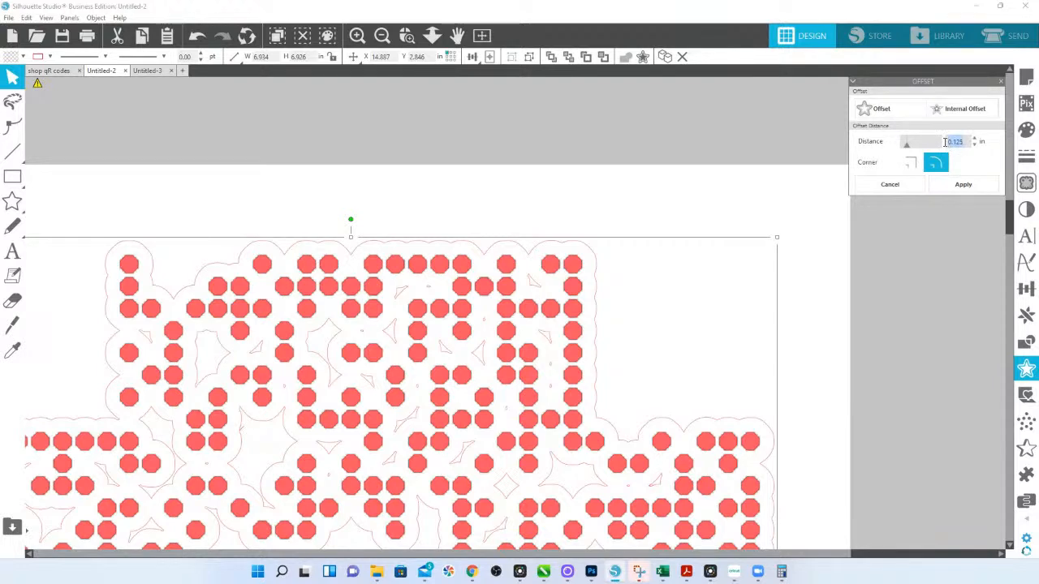
text(0)
click(941, 141)
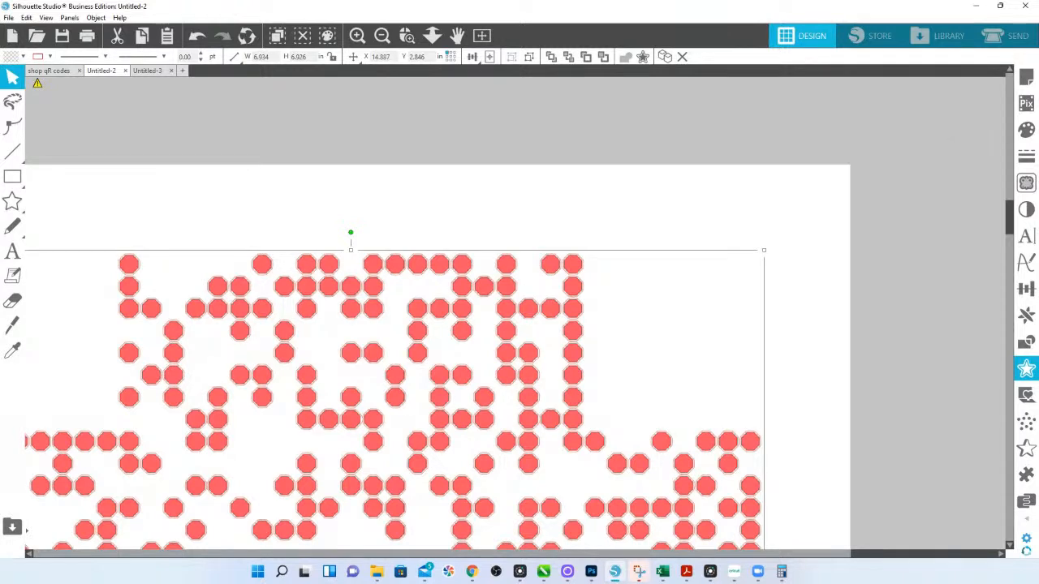
Step: Group the offset outlines and weld them to the coral traced dots
click(1028, 134)
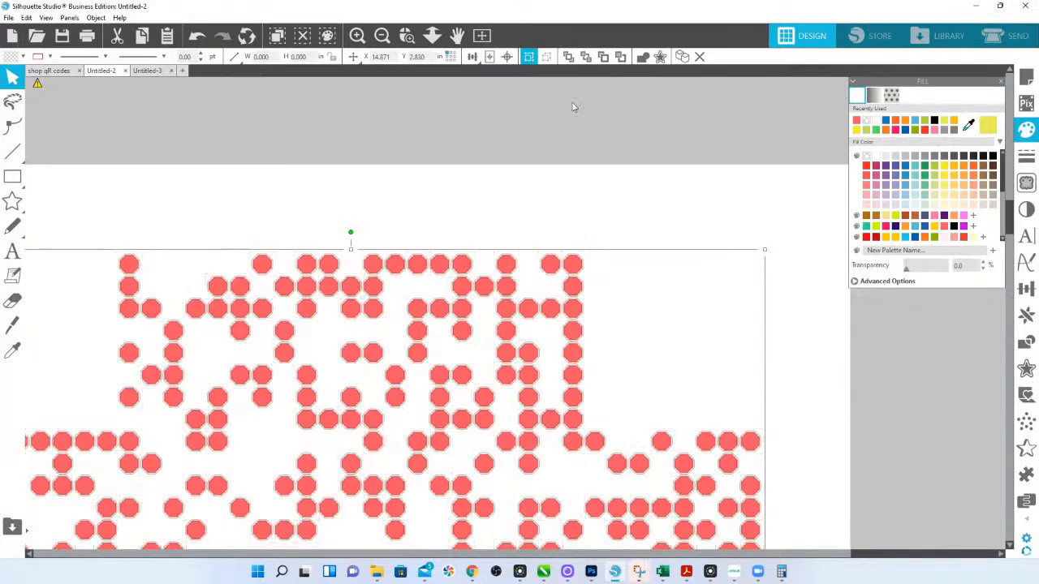
click(528, 58)
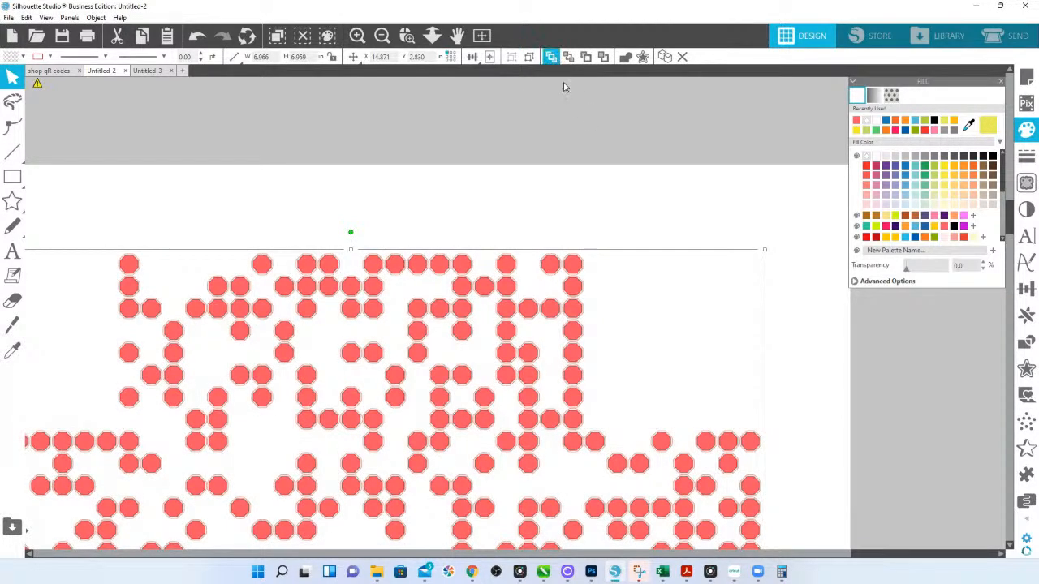
key(i)
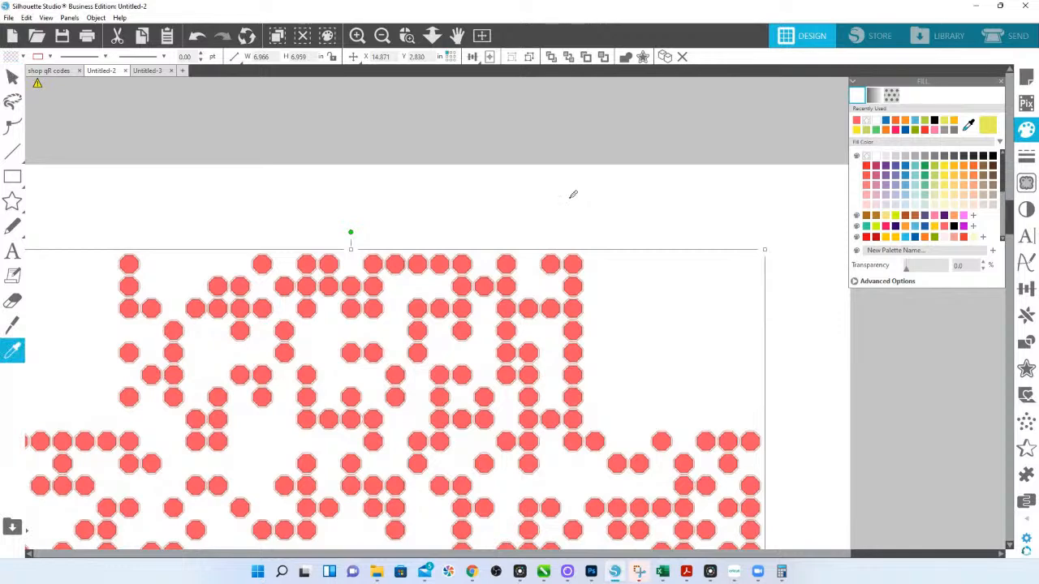
key(v)
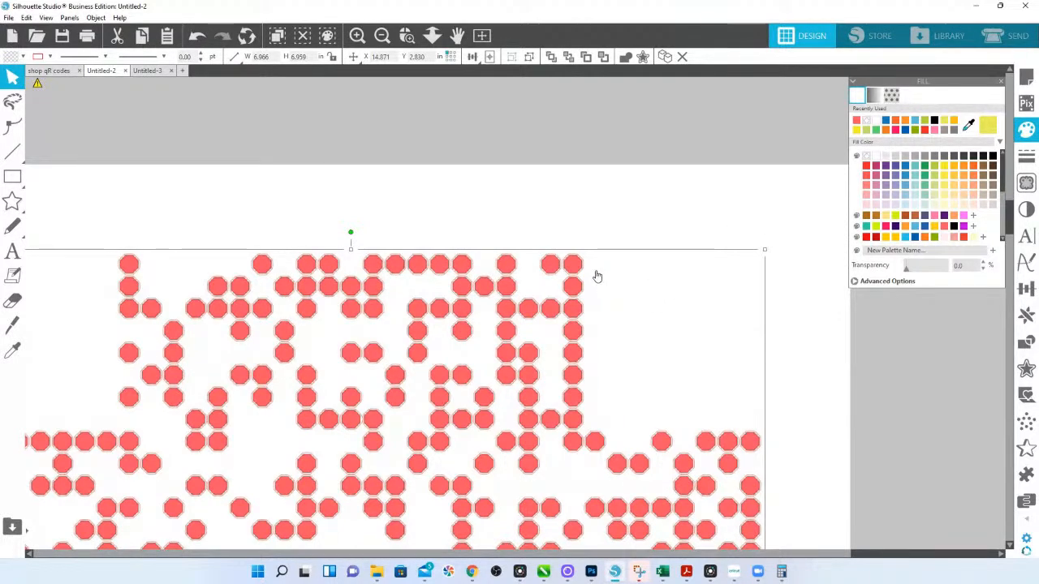
click(571, 268)
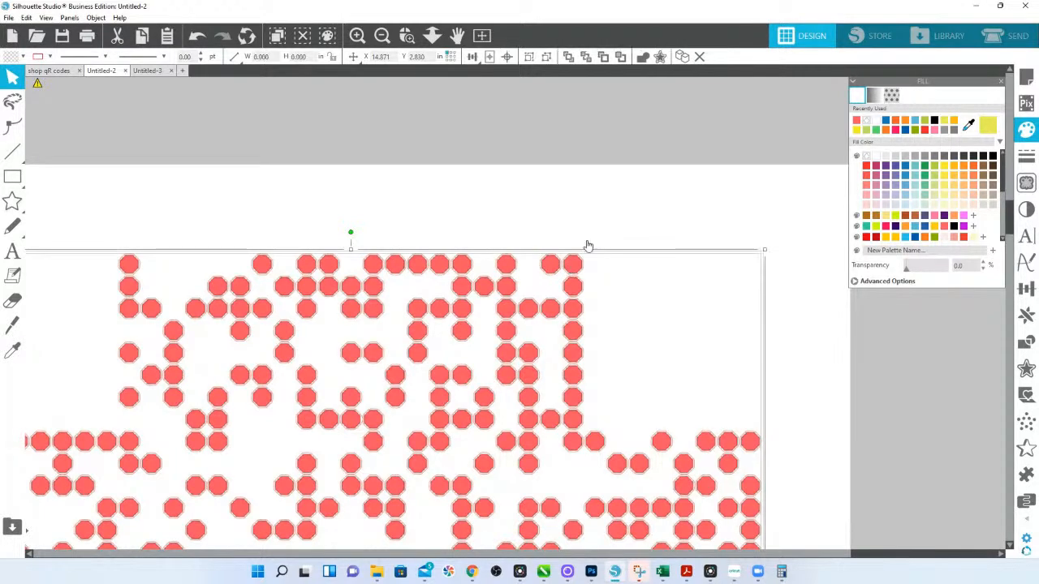
click(644, 63)
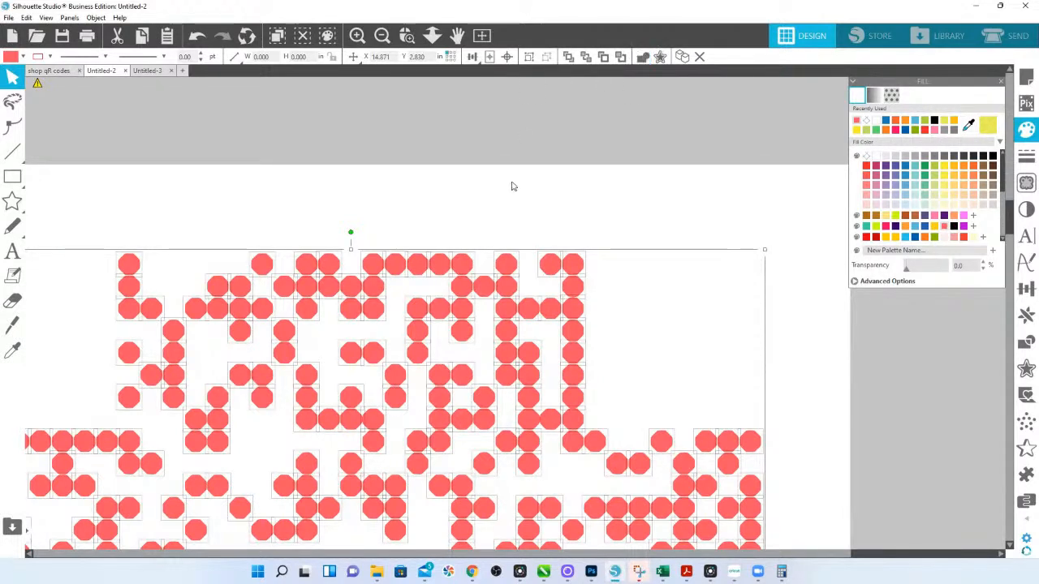
Step: Make the welded dots a compound path and fill them bright red
right_click(571, 268)
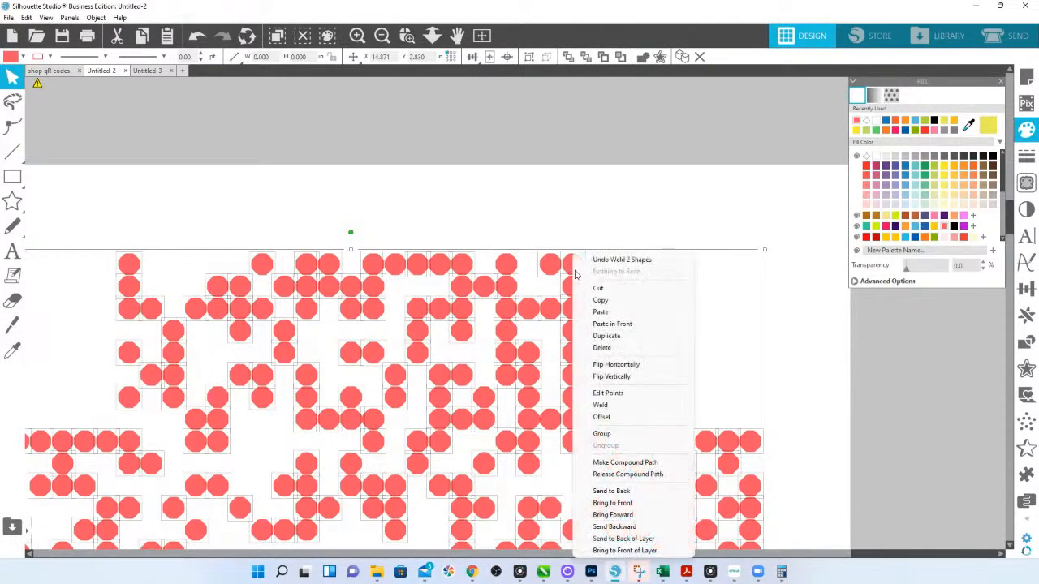
click(634, 464)
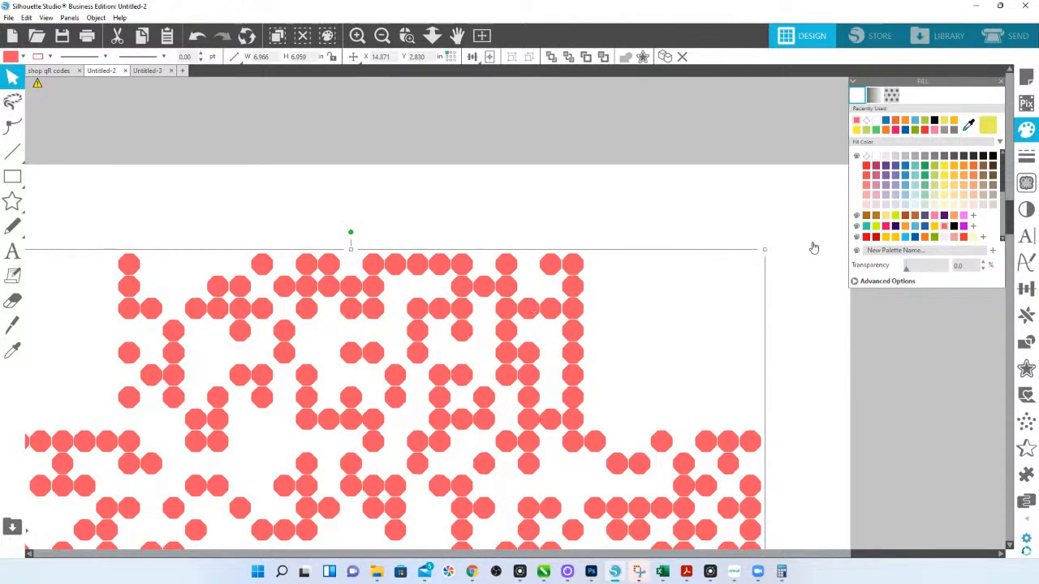
click(865, 157)
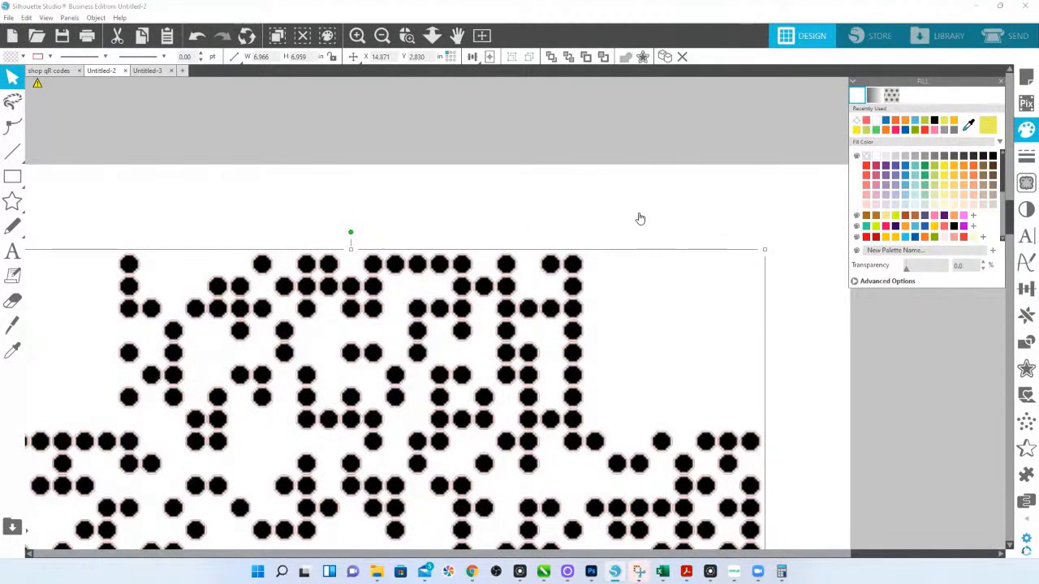
click(866, 166)
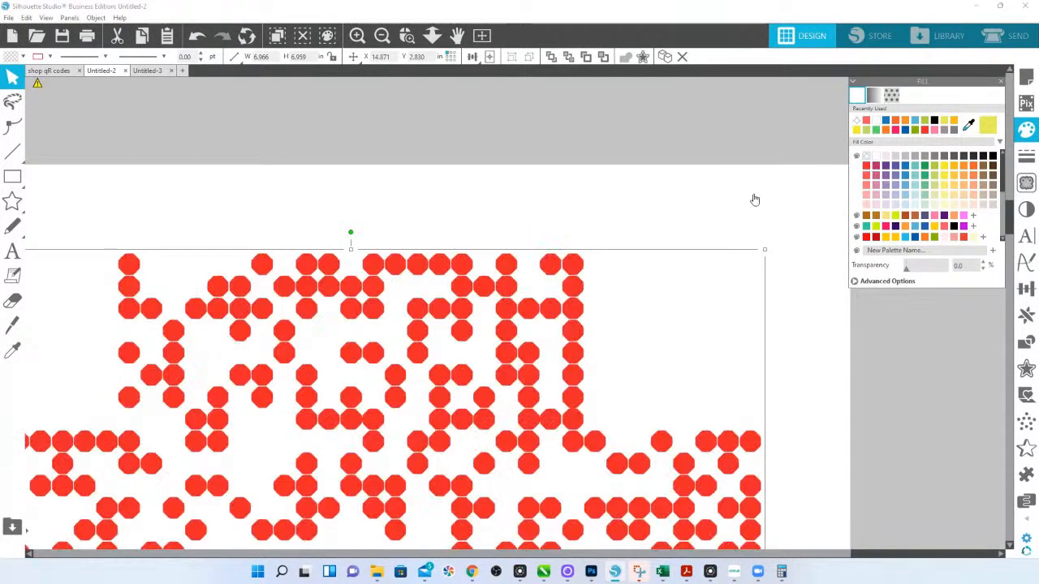
Step: Send the QR code image behind the blue dot grid and remove the fill from the red dots
right_click(740, 203)
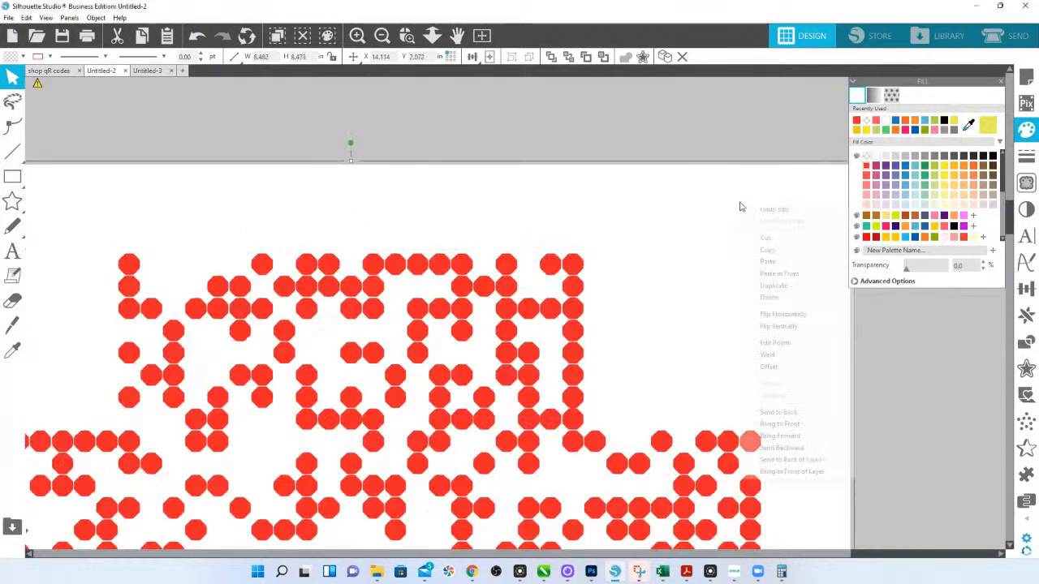
click(771, 414)
click(577, 155)
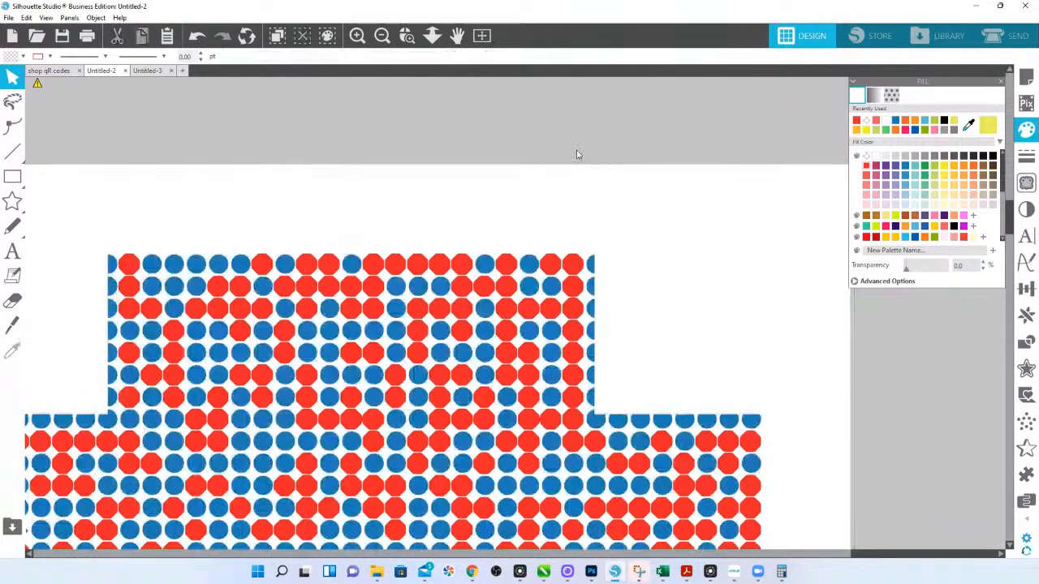
click(572, 268)
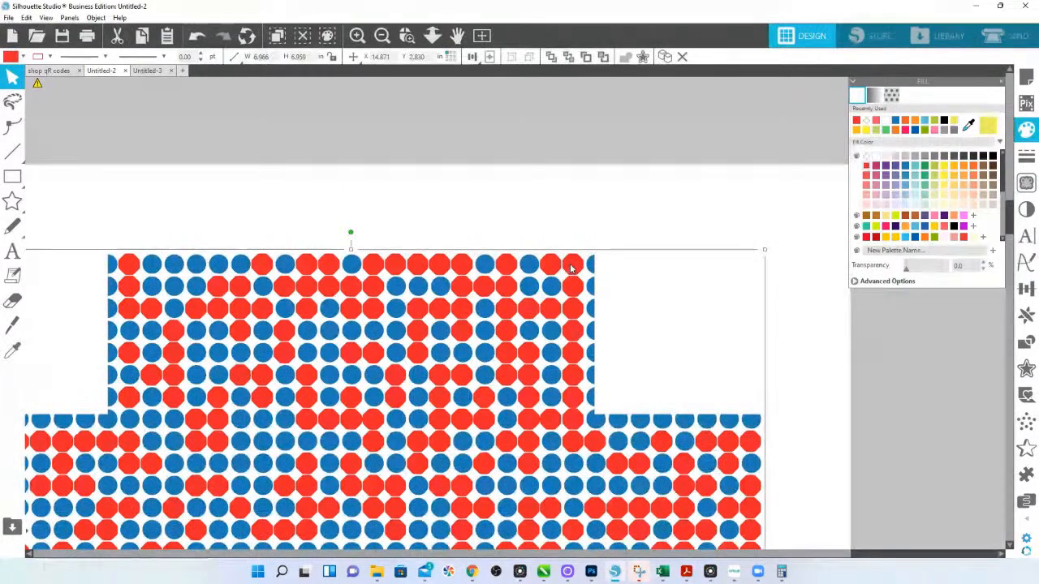
click(867, 157)
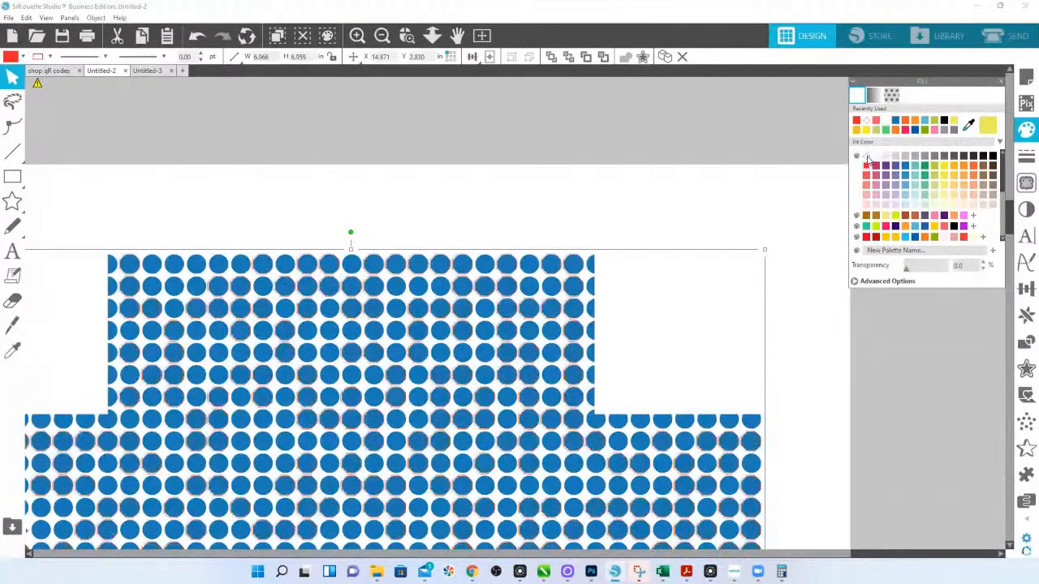
Step: Crop the blue dot grid to the unfilled QR dot outlines and group the cropped dots
click(419, 268)
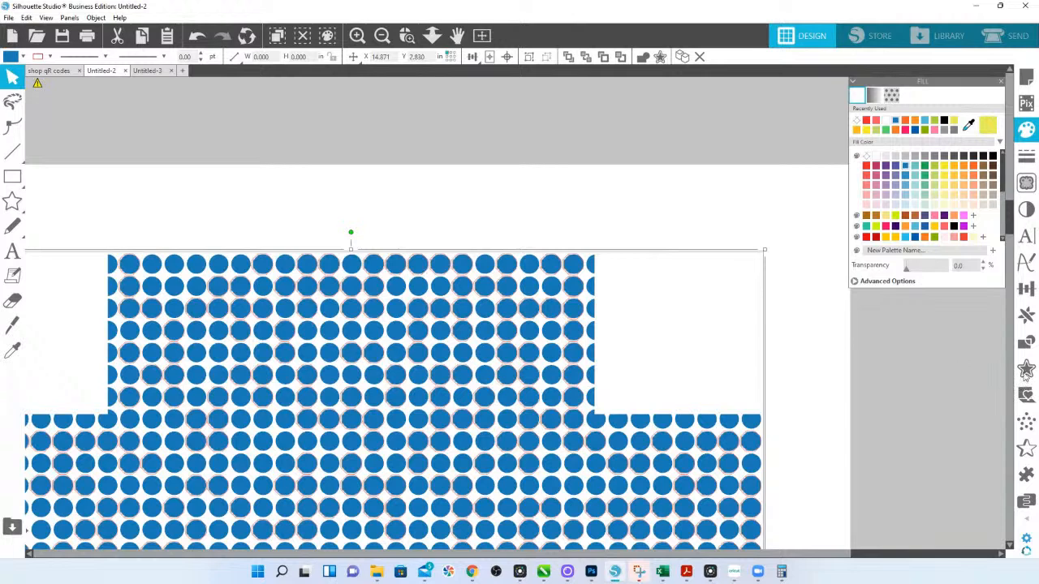
click(1026, 344)
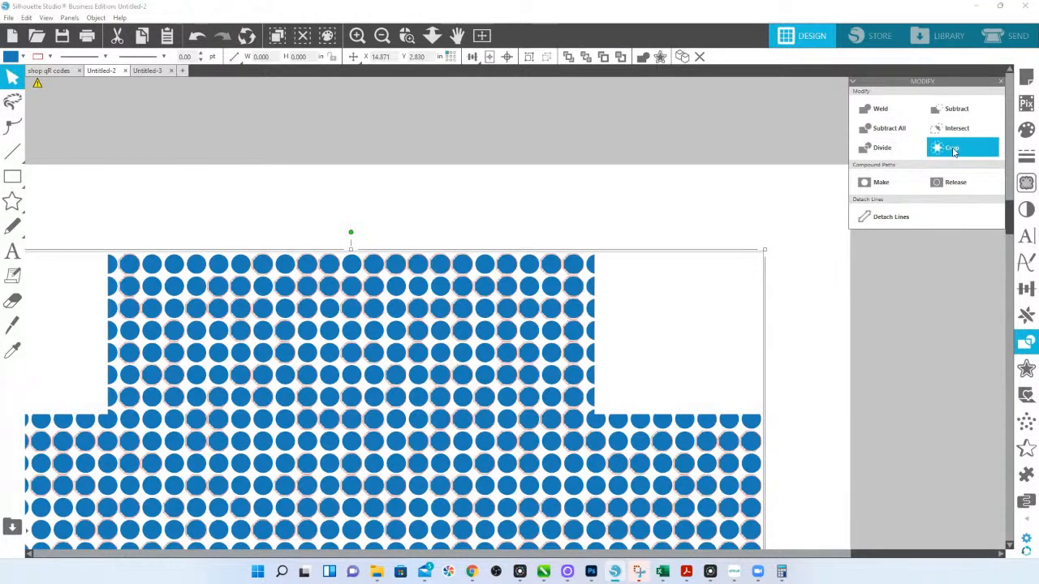
click(953, 150)
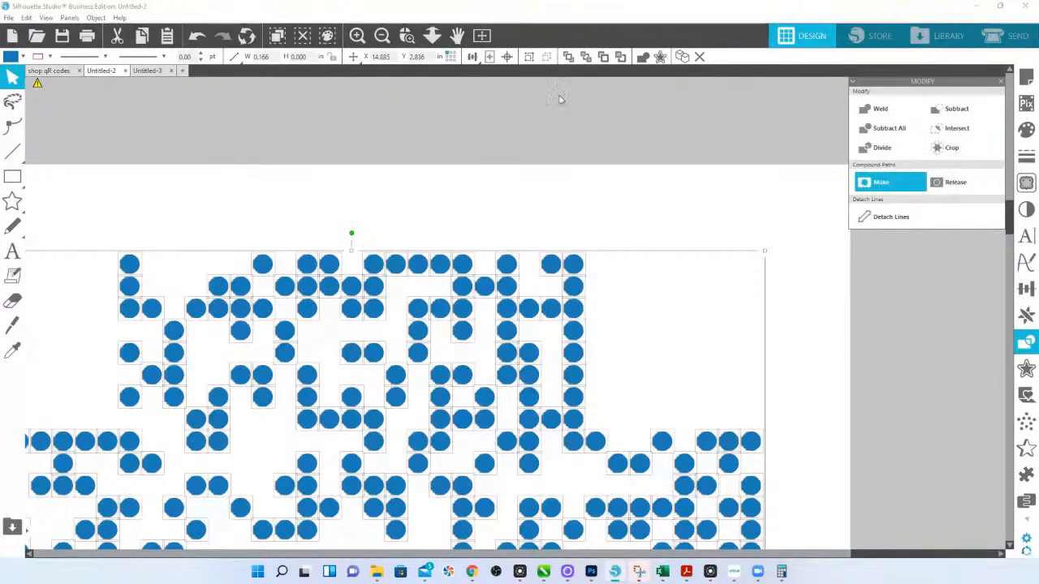
click(569, 58)
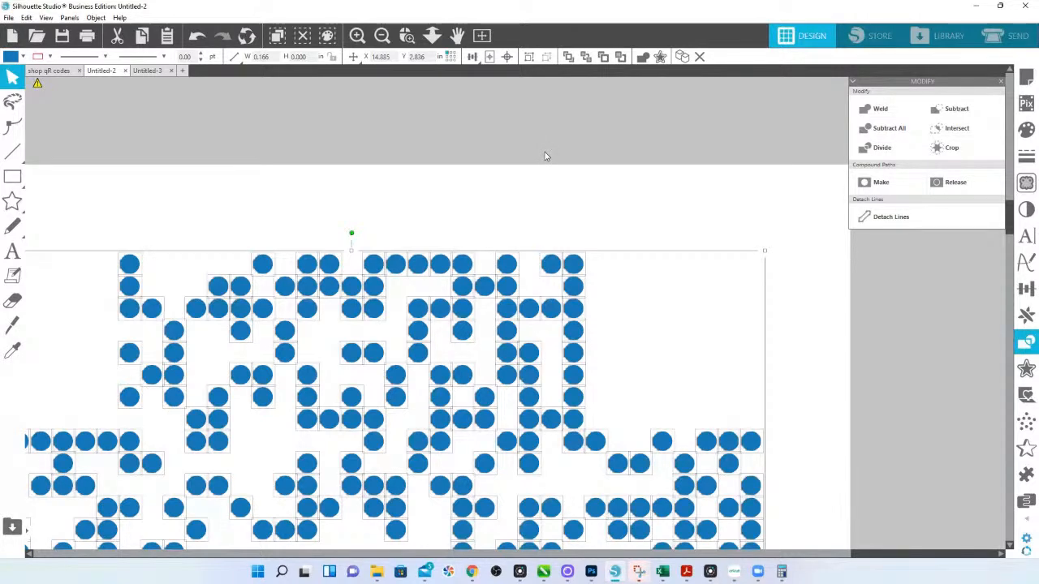
click(528, 58)
Step: Paste the copied QR dot outlines and fill them dark purple
right_click(447, 125)
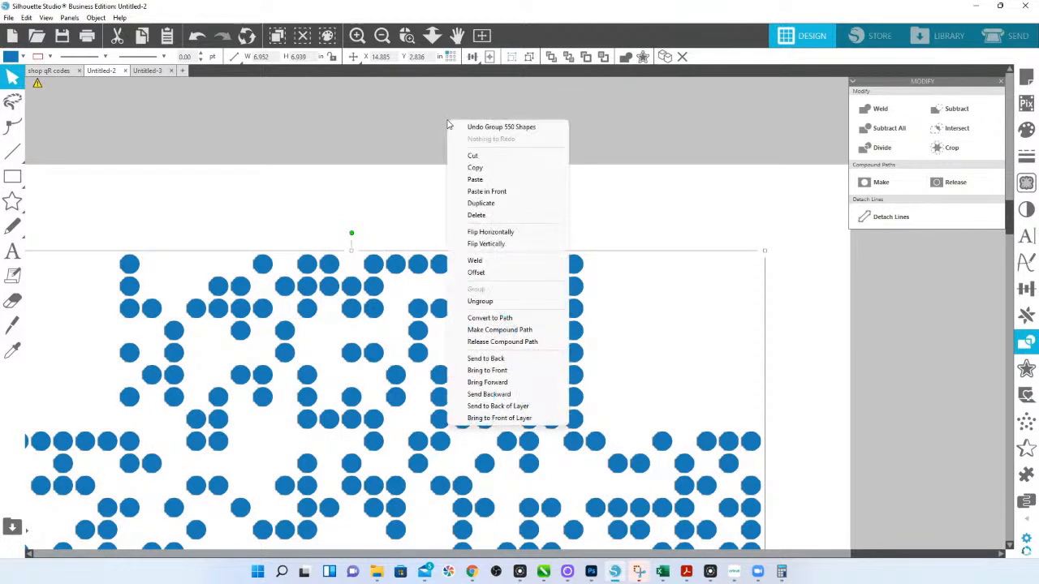
click(486, 181)
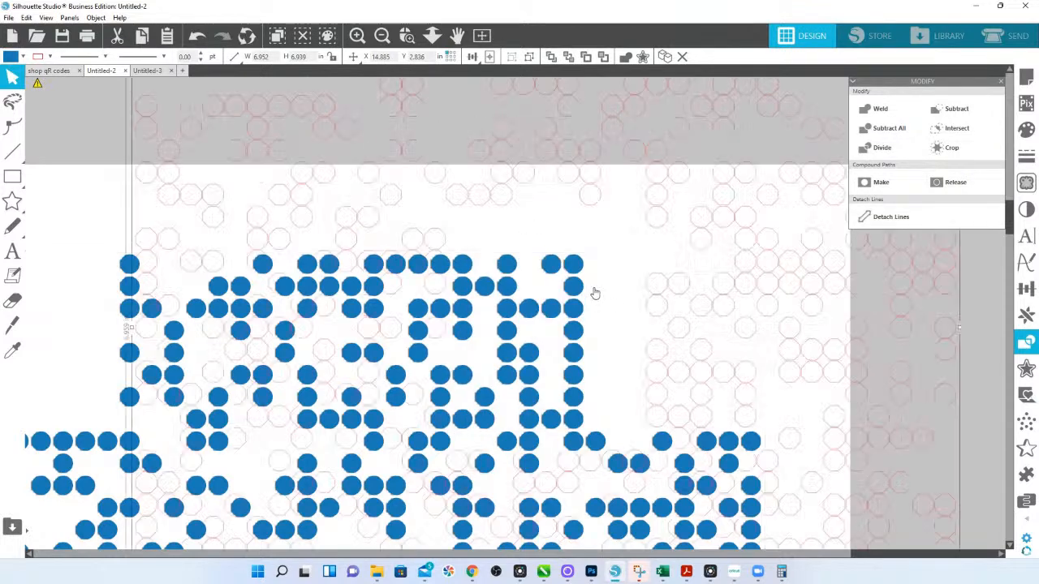
click(1026, 130)
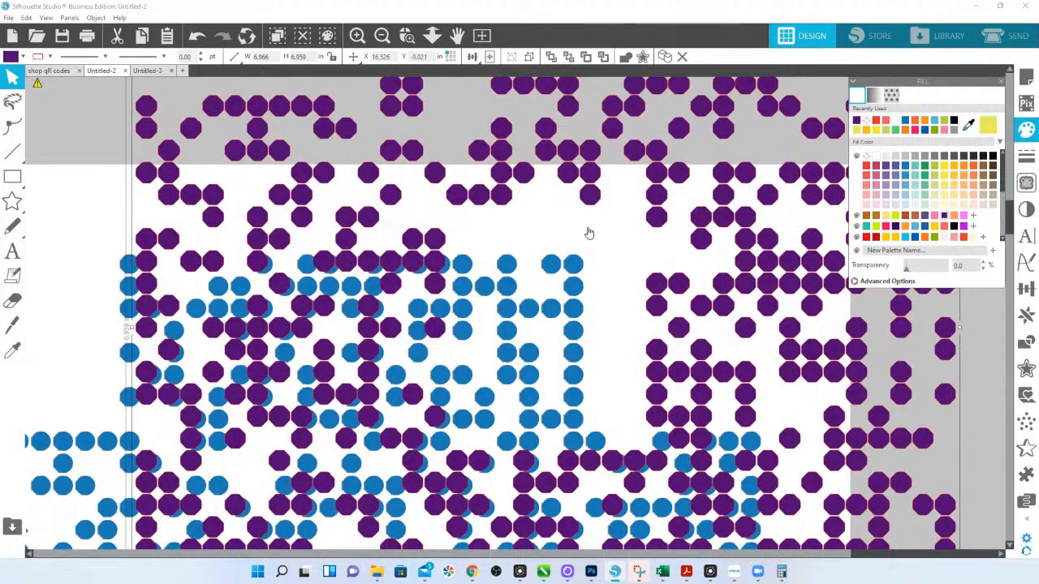
Step: Move the QR code image out from behind the dots and compare the purple dot shapes with the blue ones up close
click(589, 232)
drag(589, 232, 4, 222)
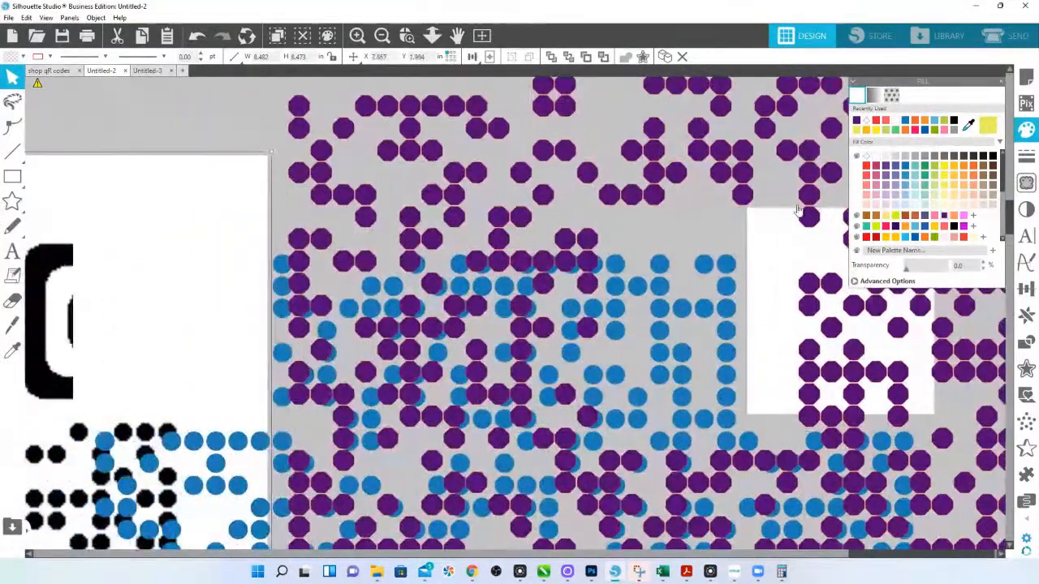
drag(746, 193, 730, 237)
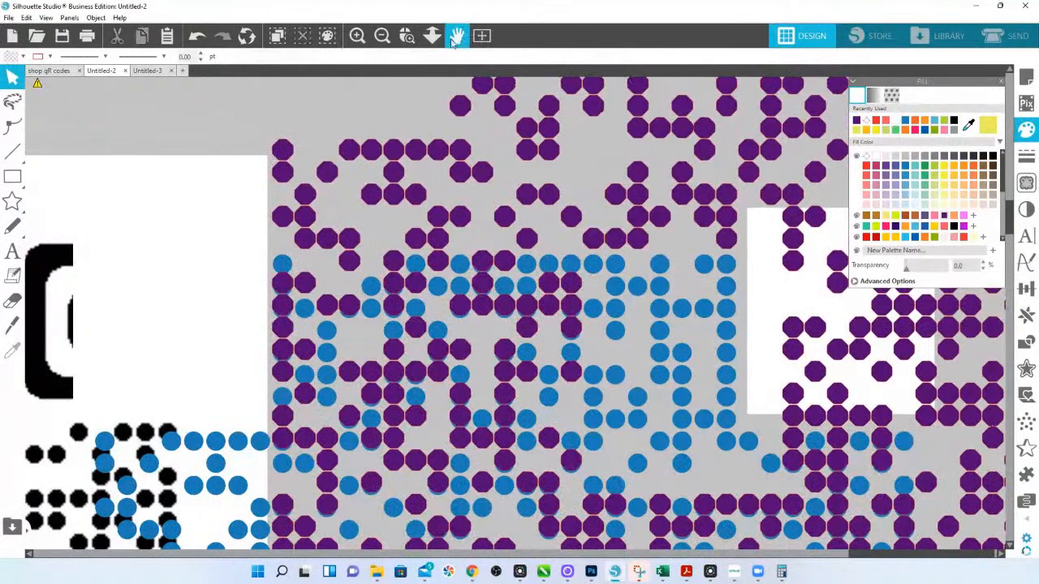
click(407, 35)
click(705, 302)
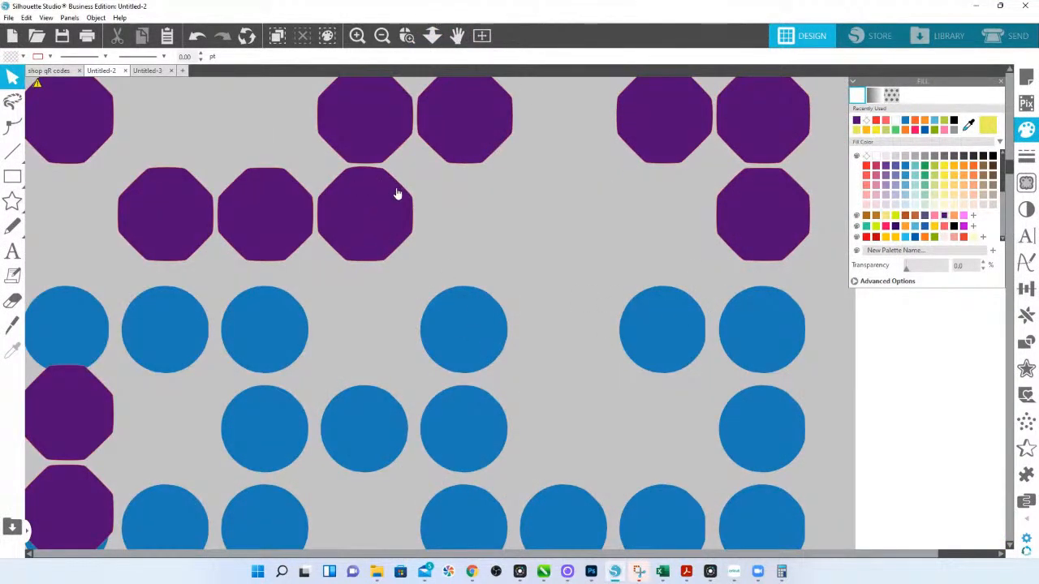
click(432, 36)
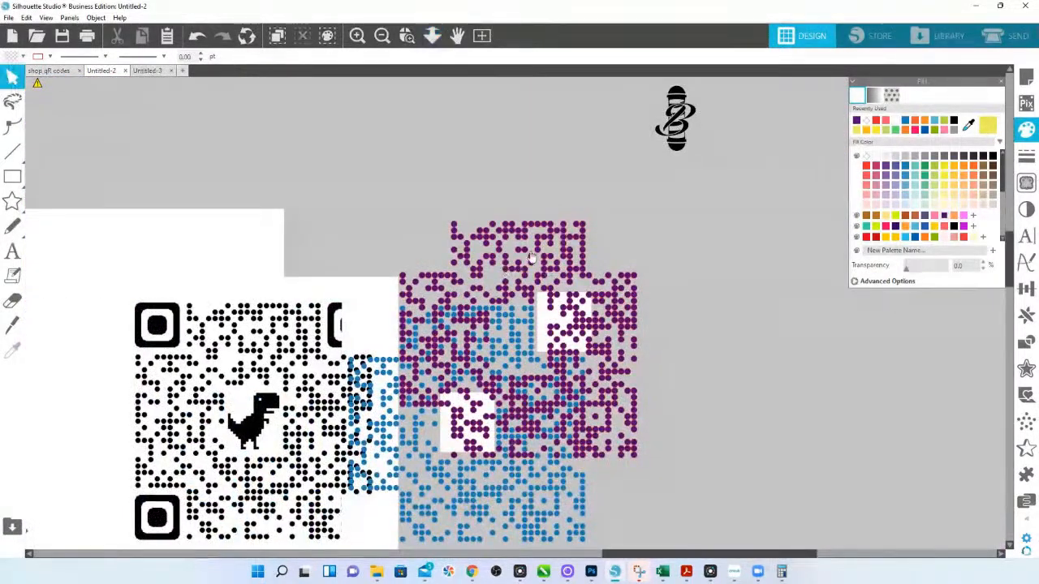
Step: Move the four white cover squares off the blue QR code and place the barber pole logo in its empty centre
click(393, 320)
shift+click(596, 333)
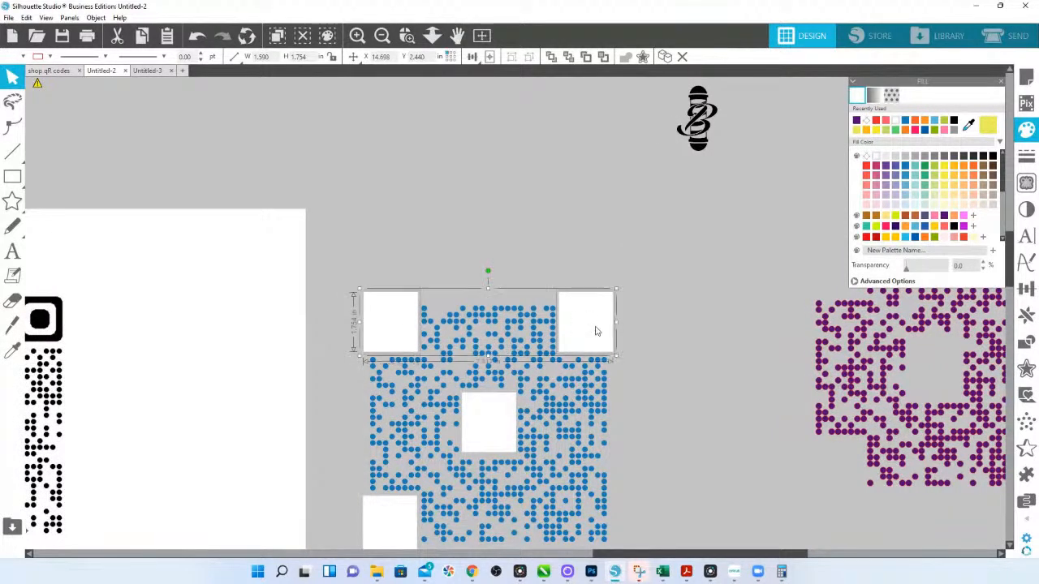
shift+click(397, 531)
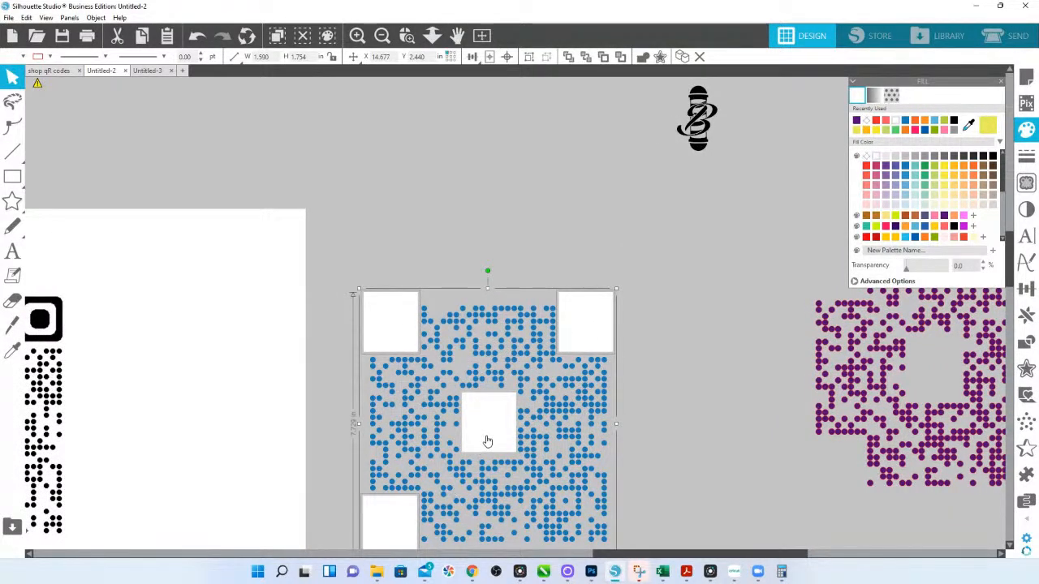
drag(487, 440, 62, 427)
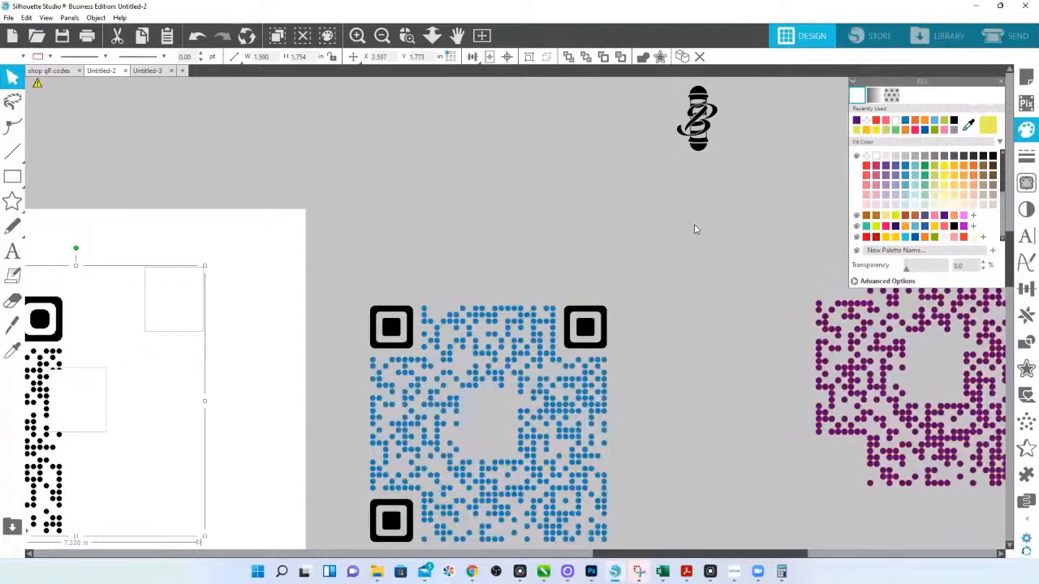
click(685, 112)
drag(685, 112, 490, 403)
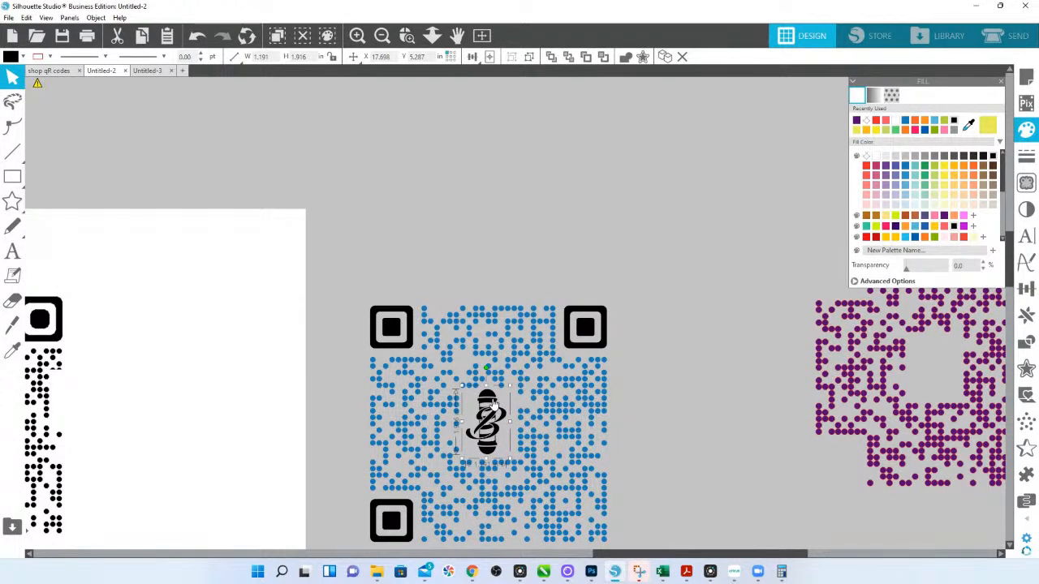
Step: Fill the QR code's top-left corner marker bright red and its top-right corner marker dark blue
click(382, 315)
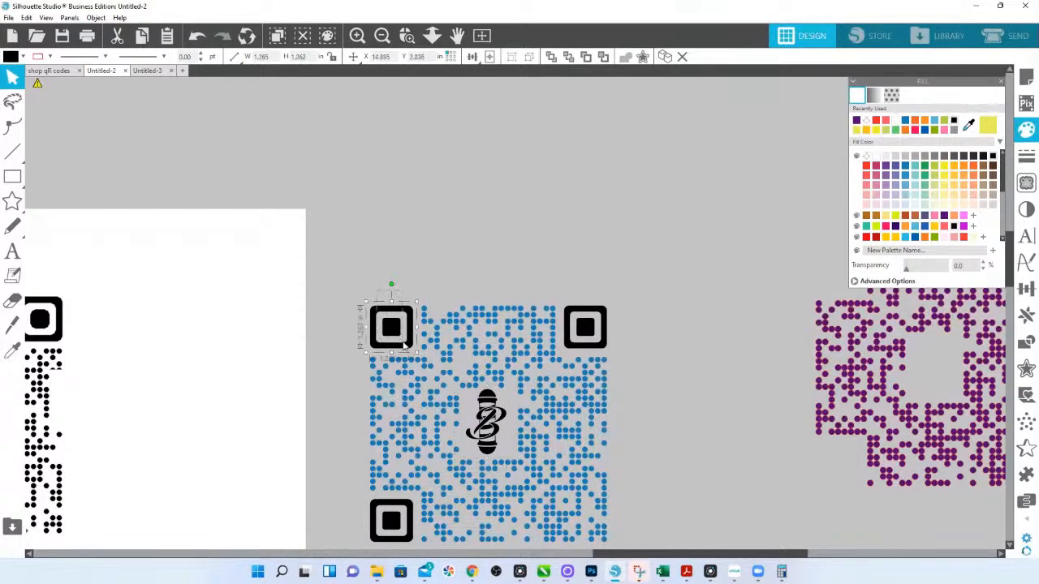
click(867, 238)
click(591, 344)
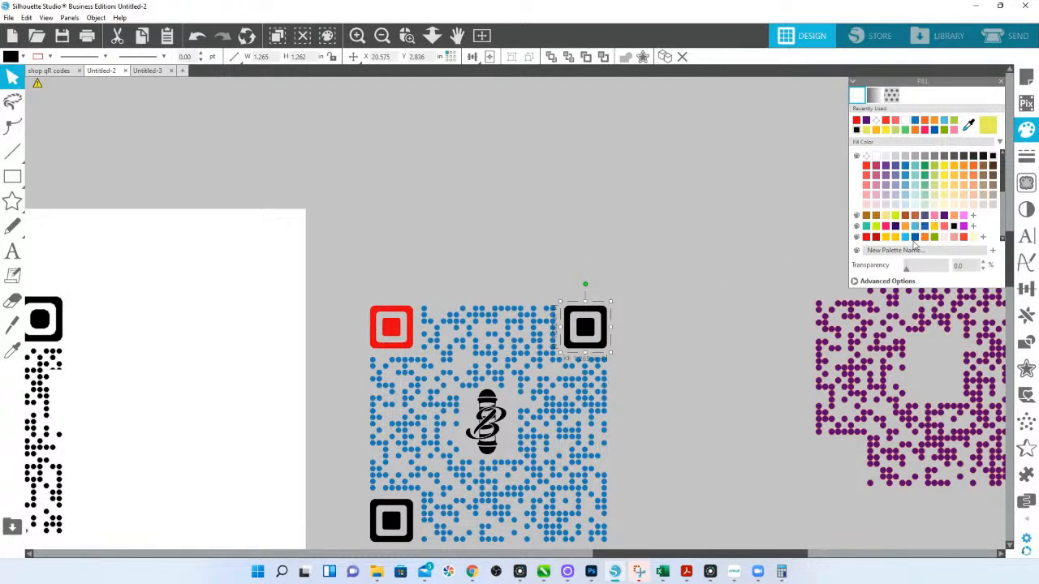
click(915, 237)
Step: Fill the blue QR code dots black
click(408, 527)
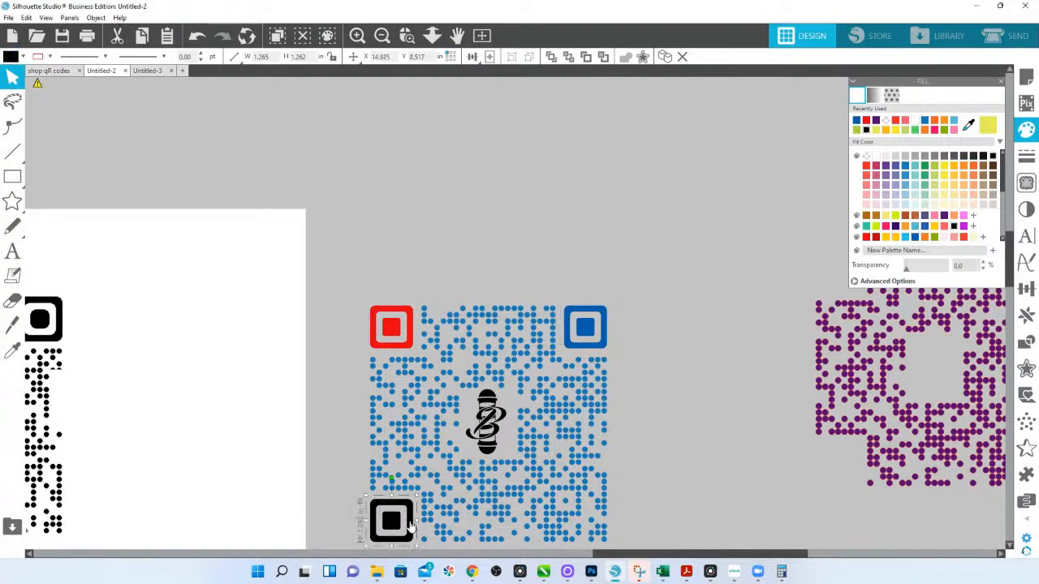
click(482, 322)
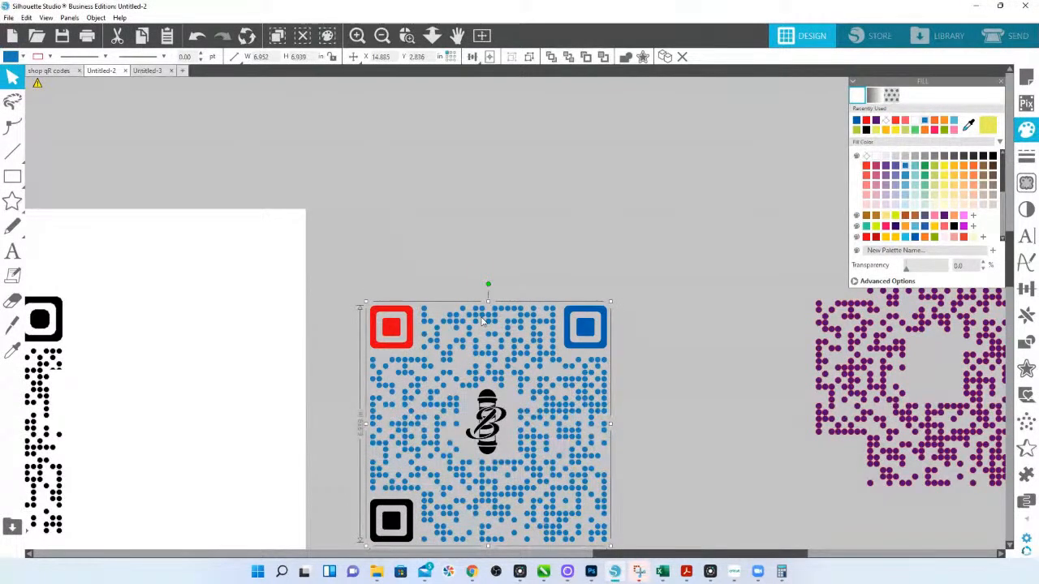
key(ctrl+z)
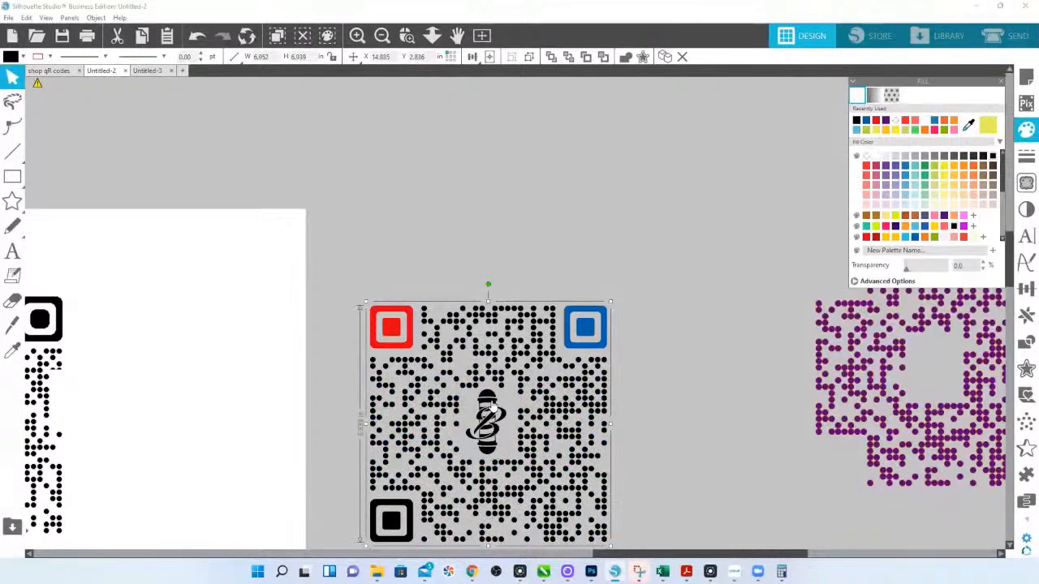
Step: Fill the barber pole logo bright red and separate it into individual parts
click(492, 401)
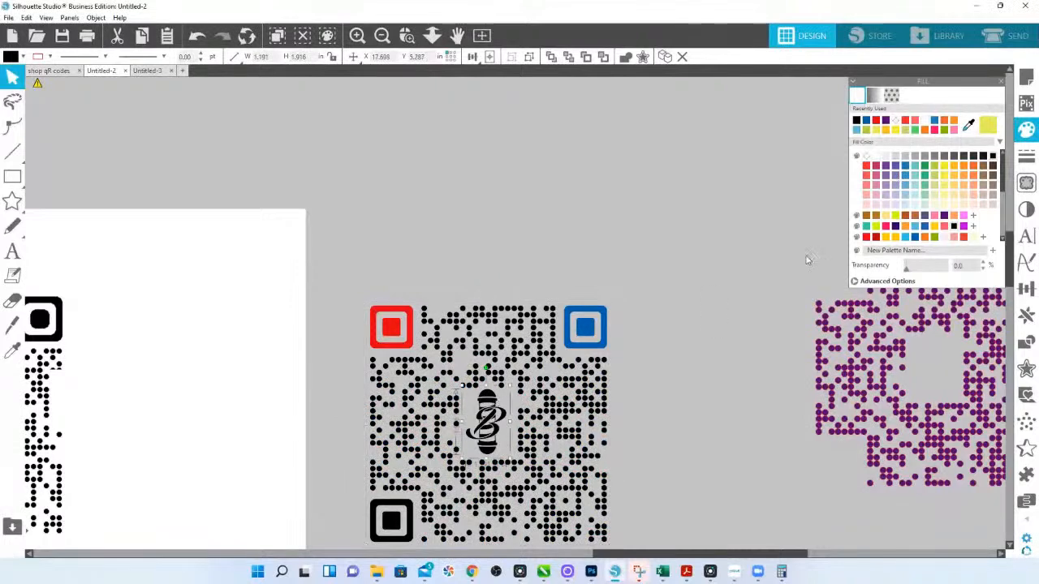
click(866, 236)
right_click(490, 439)
click(523, 312)
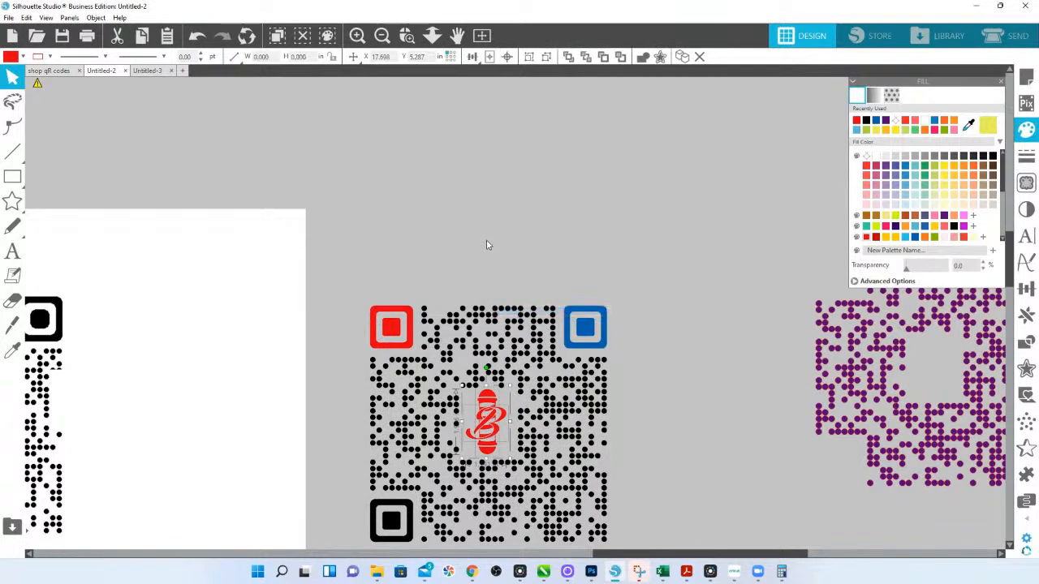
Step: Fill the logo's pole shape and the QR code's bottom-left corner marker dark blue
click(488, 245)
click(489, 415)
click(914, 237)
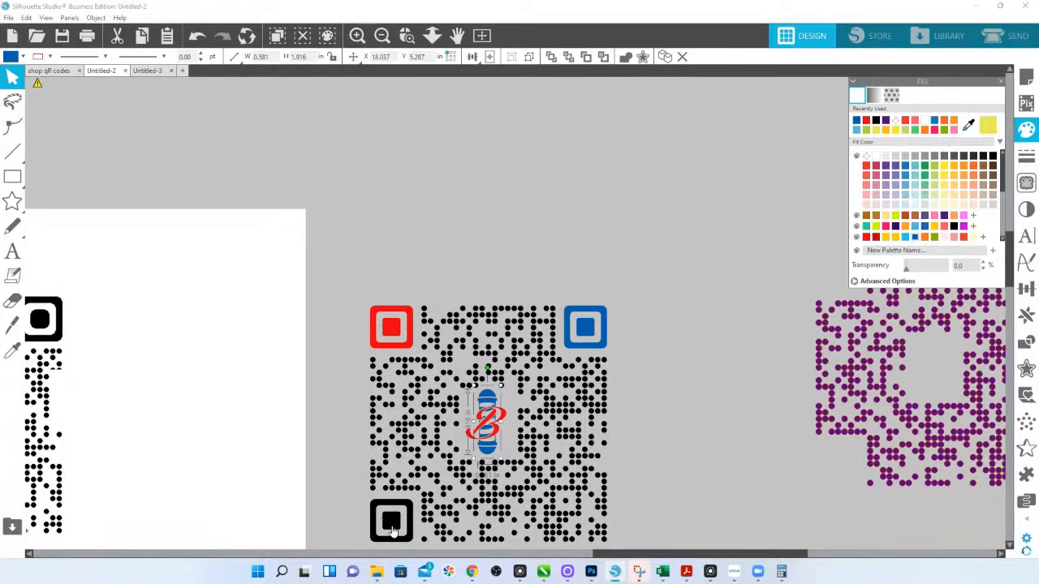
click(392, 529)
click(913, 237)
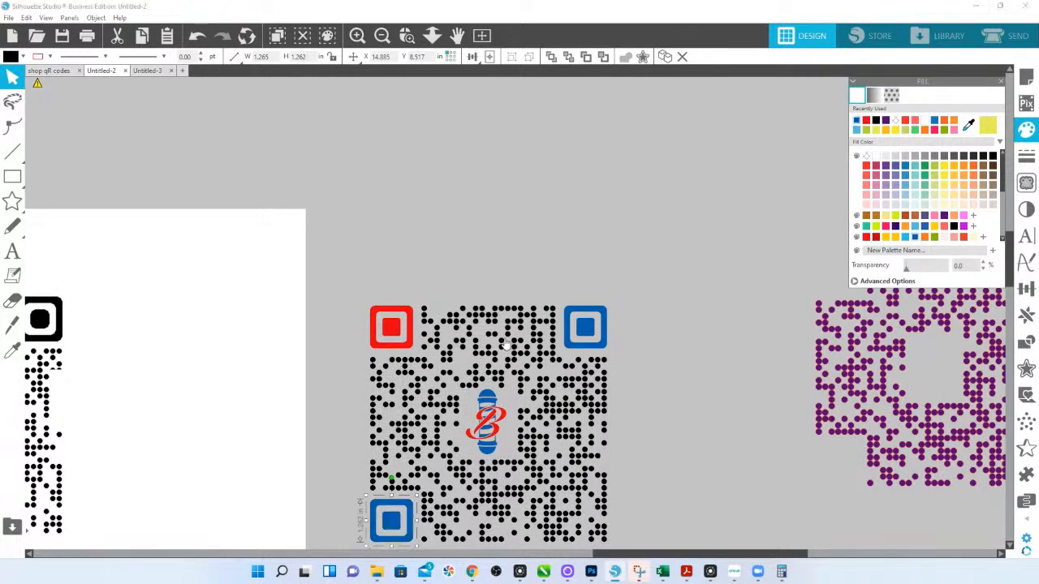
Step: View the finished shopping-bag QR code in the shop qR codes document and return to Untitled-2
click(47, 72)
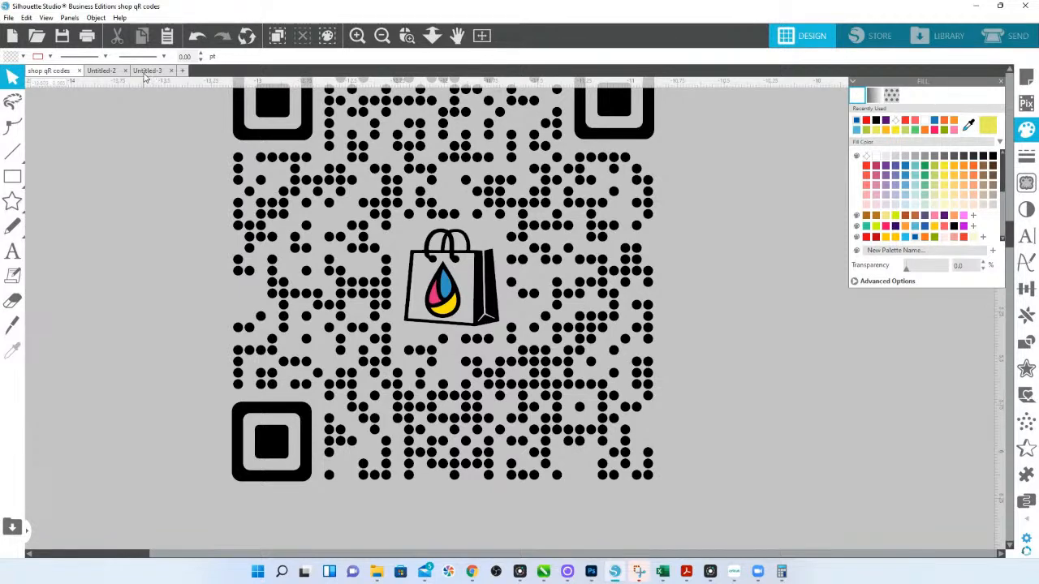
click(102, 71)
scroll(566, 440, down, 1)
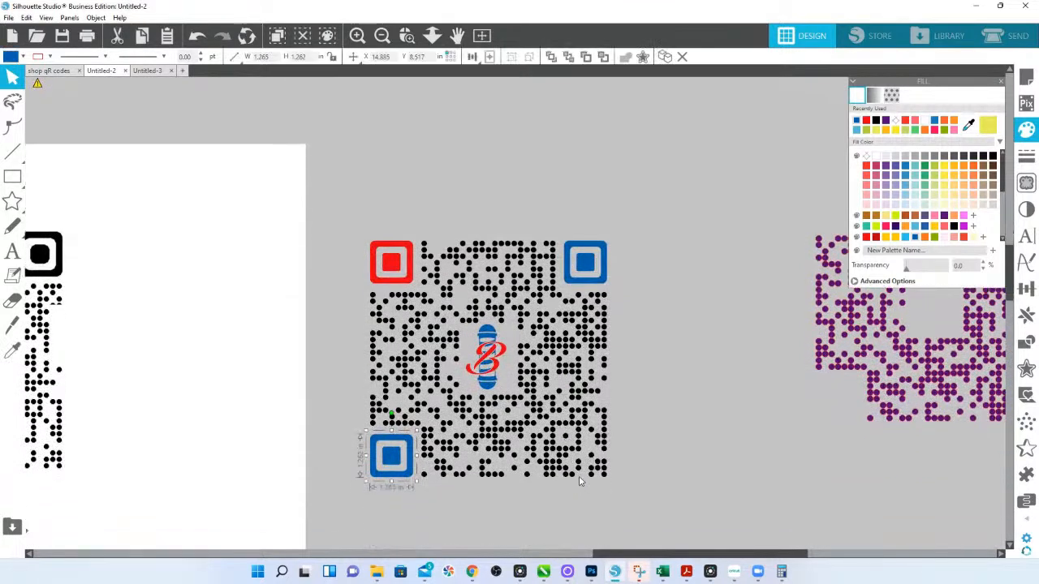
Step: Duplicate the complete coloured QR code with its logo and place the copy above the original
drag(364, 221, 695, 511)
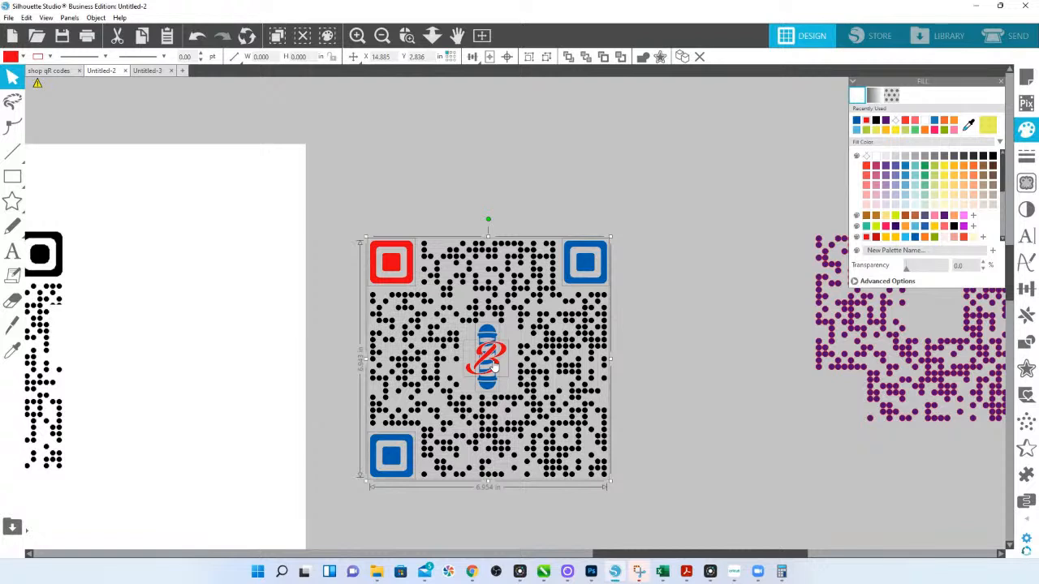
drag(341, 195, 642, 507)
right_click(575, 264)
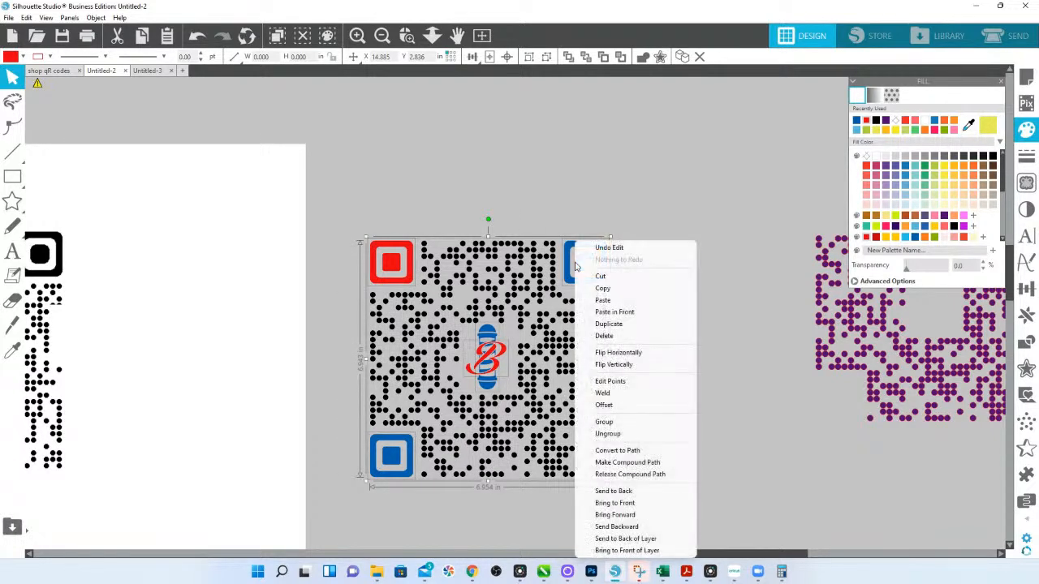
click(606, 325)
drag(586, 263, 603, 85)
Step: Fill the whole duplicated QR code black and group its shapes
click(993, 158)
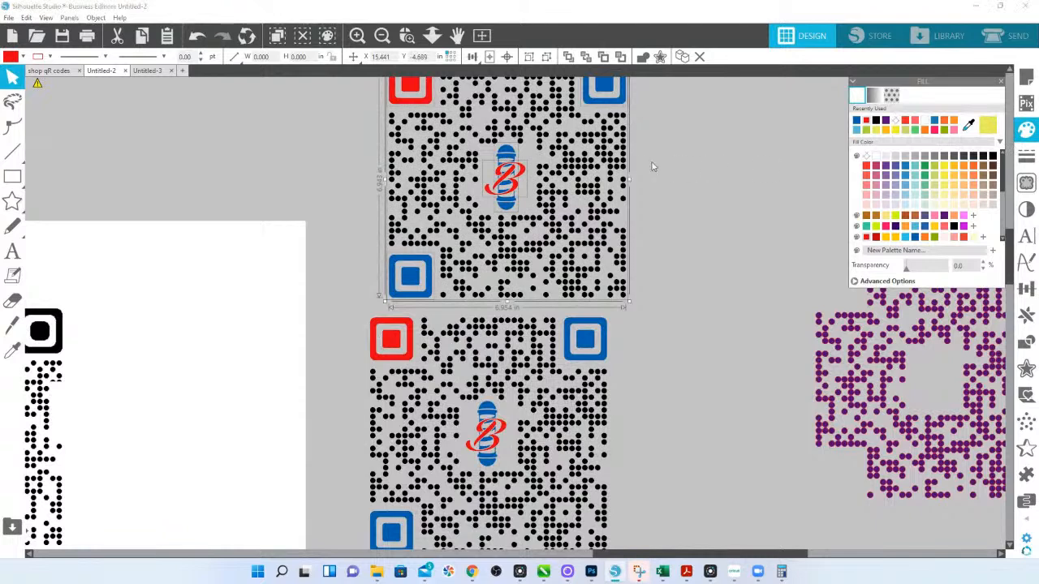
right_click(597, 96)
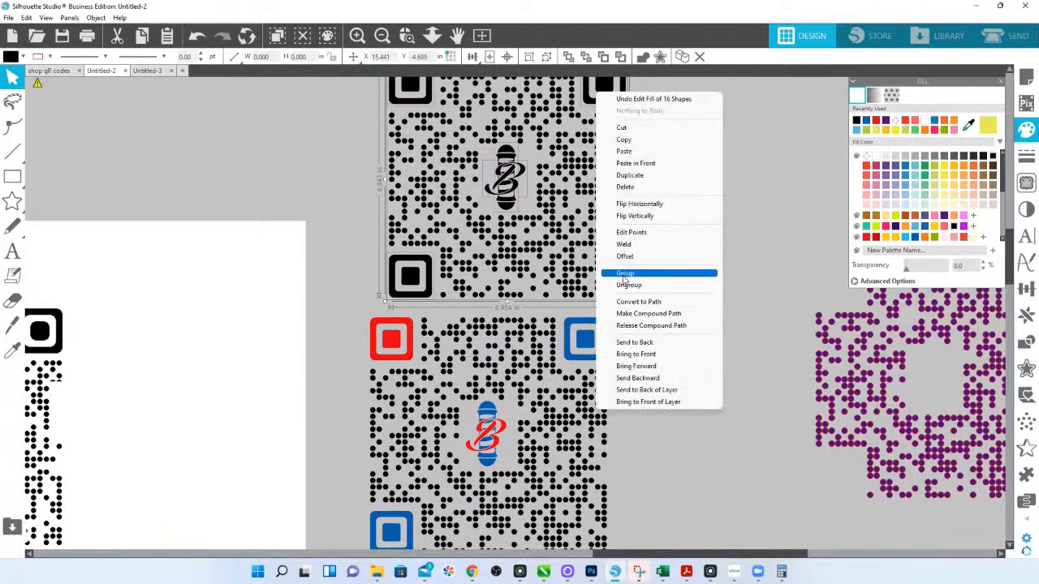
click(627, 278)
Step: Group all shapes of the red, blue and black QR code
click(375, 333)
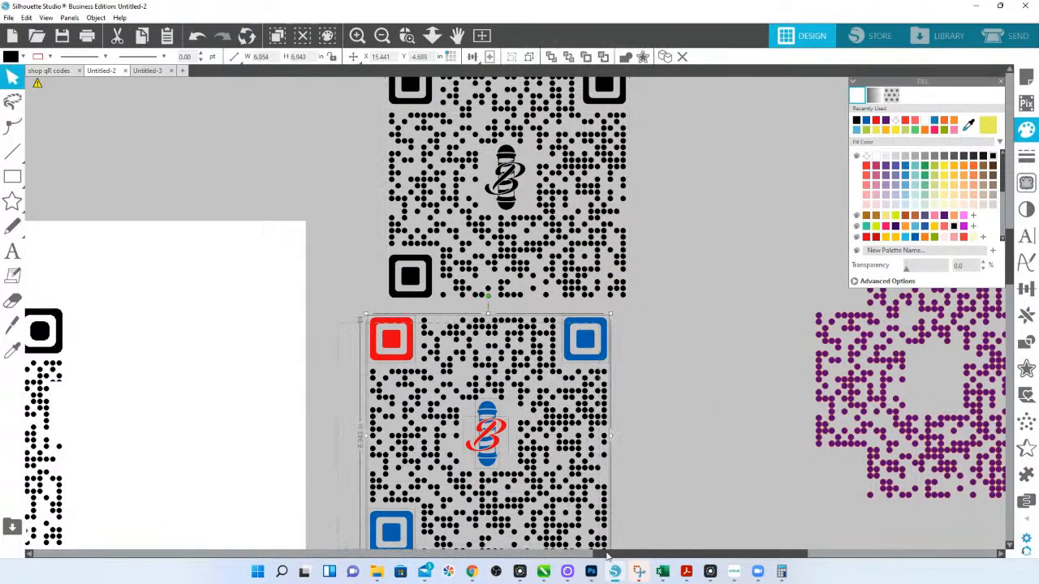
scroll(571, 303, down, 1)
right_click(570, 303)
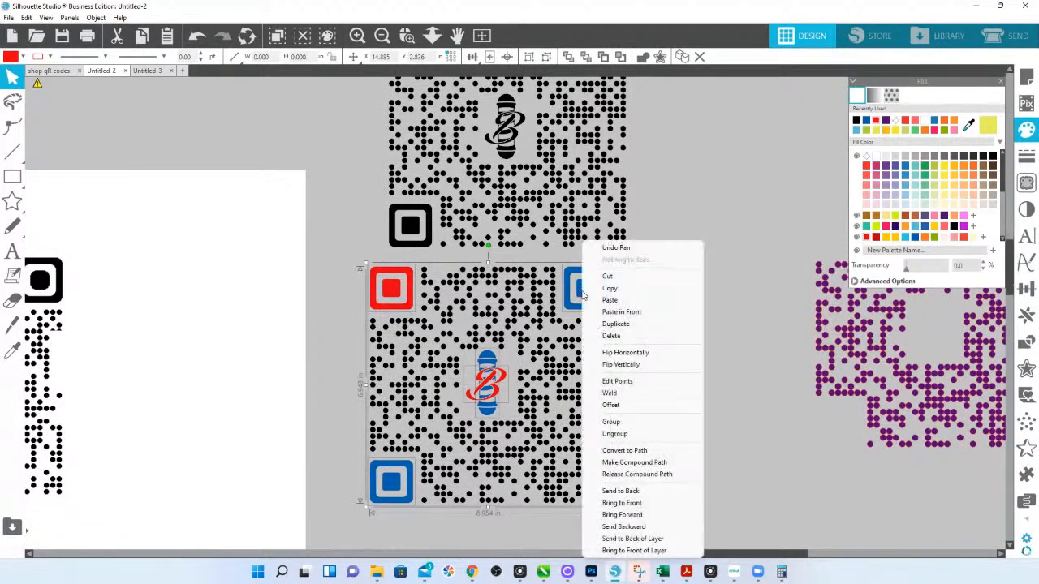
click(621, 423)
click(667, 257)
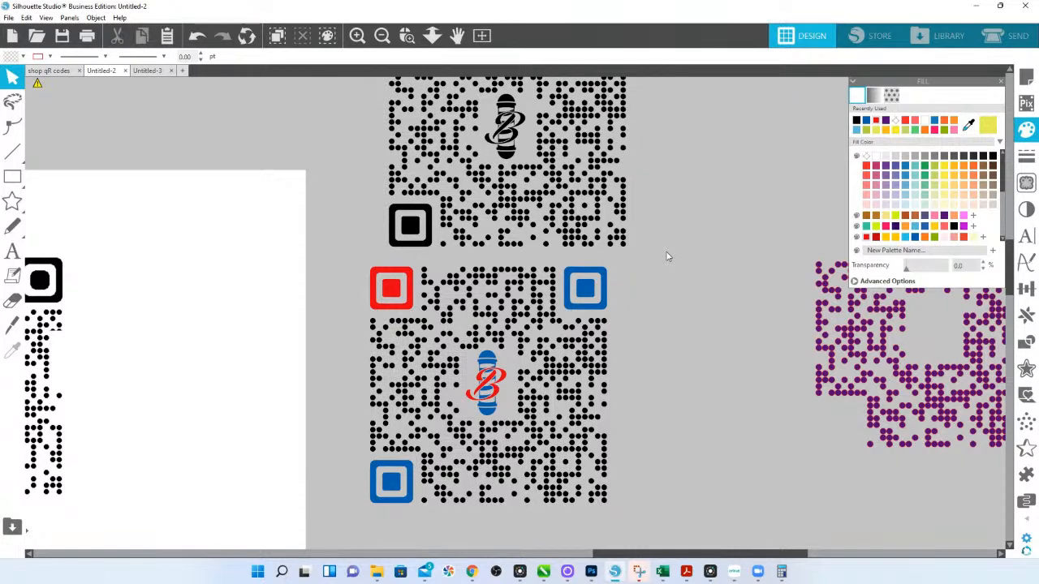
Step: Start saving only the black QR code to the hard drive with the file name "Bespoke BArber Co Linktree QR Code"
click(517, 140)
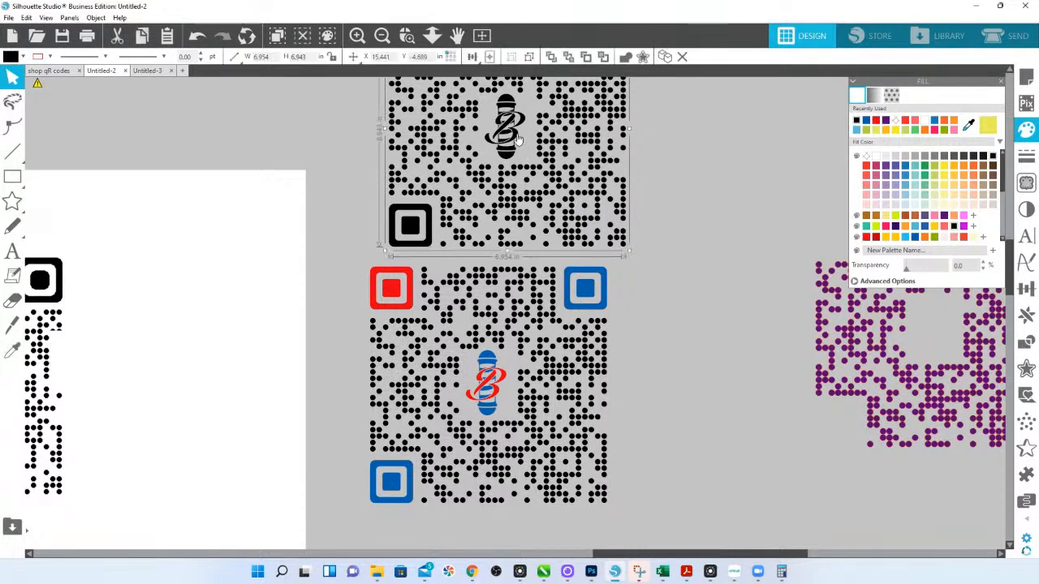
click(8, 17)
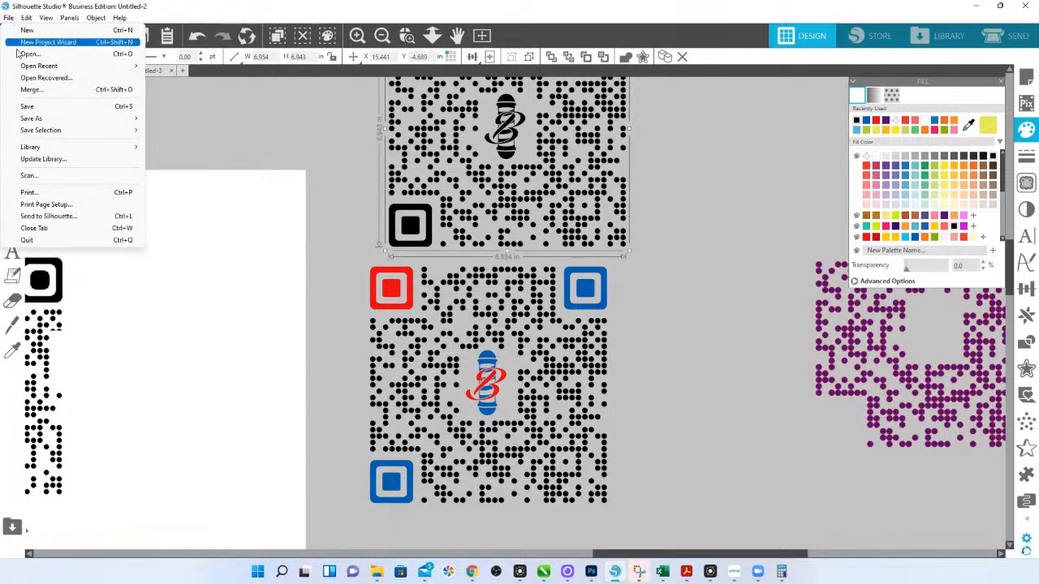
mouse_move(36, 134)
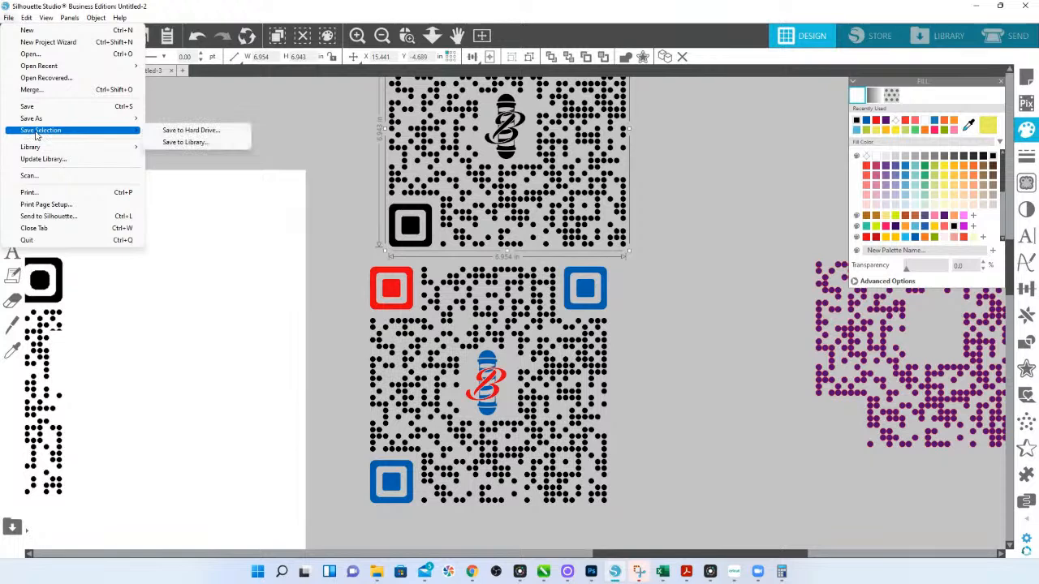
click(191, 132)
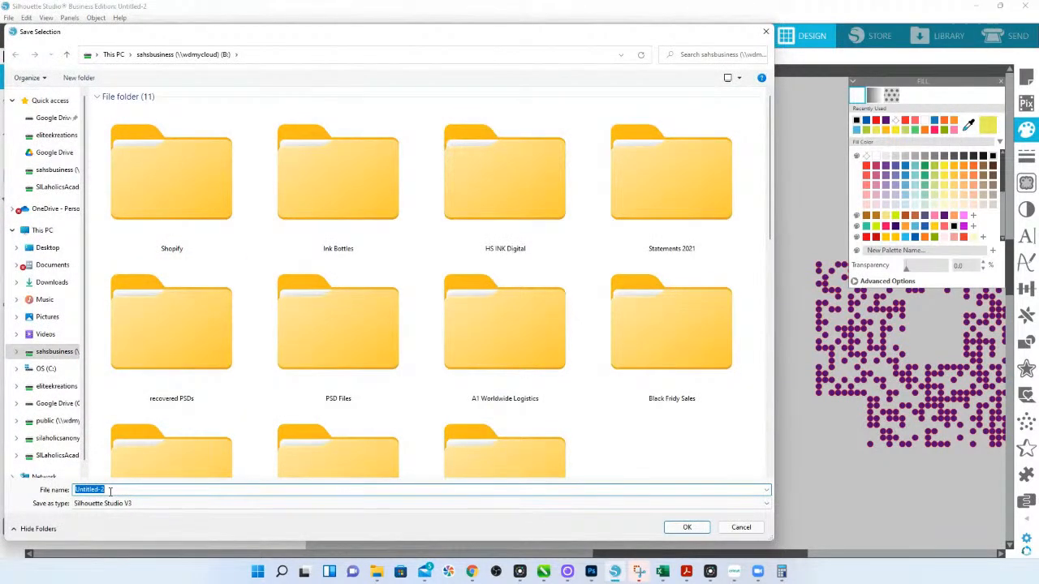
text(Bespoke BArber)
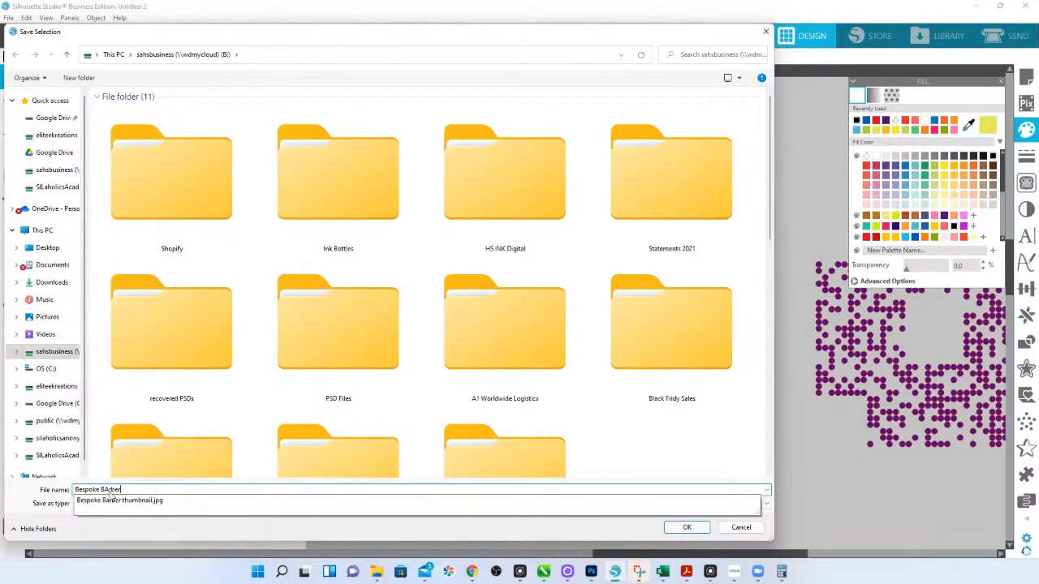
text( Co Link)
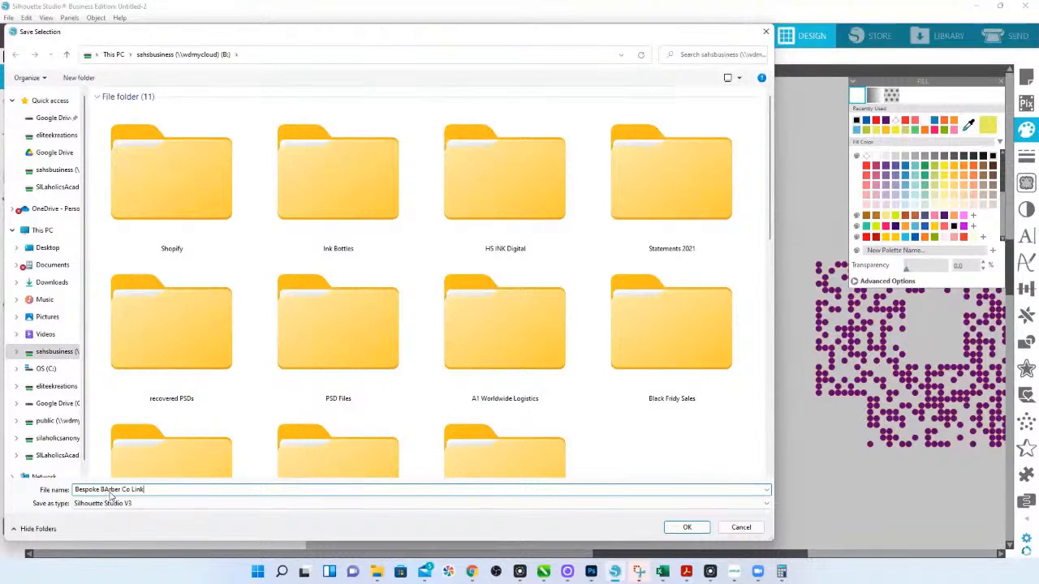
text(tree)
text( CR)
text( Co)
text(de)
Step: Export the black QR code as the JPEG "Bespoke BArber Co Linktree QR Code" at 1043 by 1041 pixels and 150 dots per inch
click(139, 504)
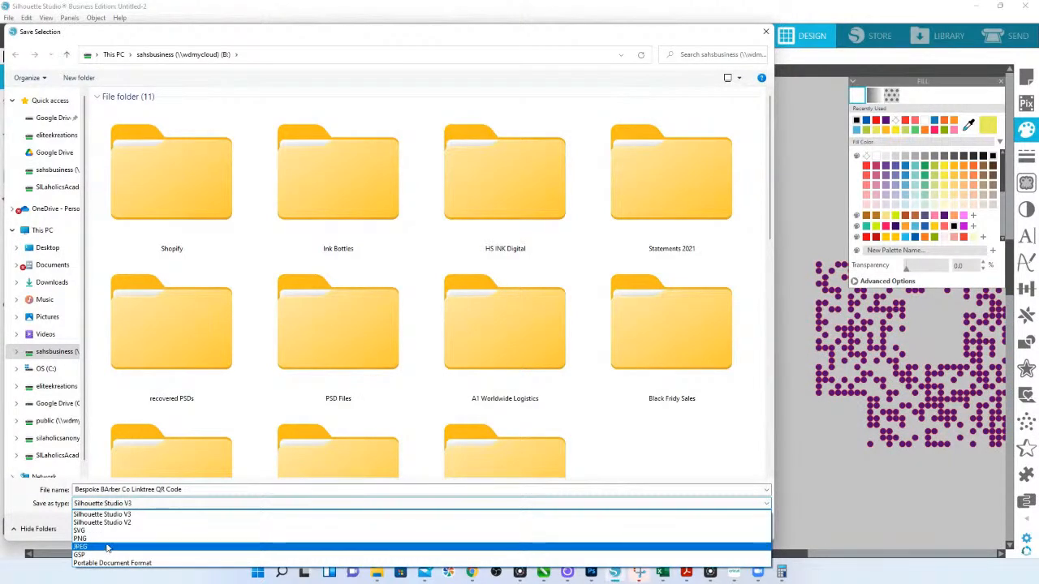
click(106, 548)
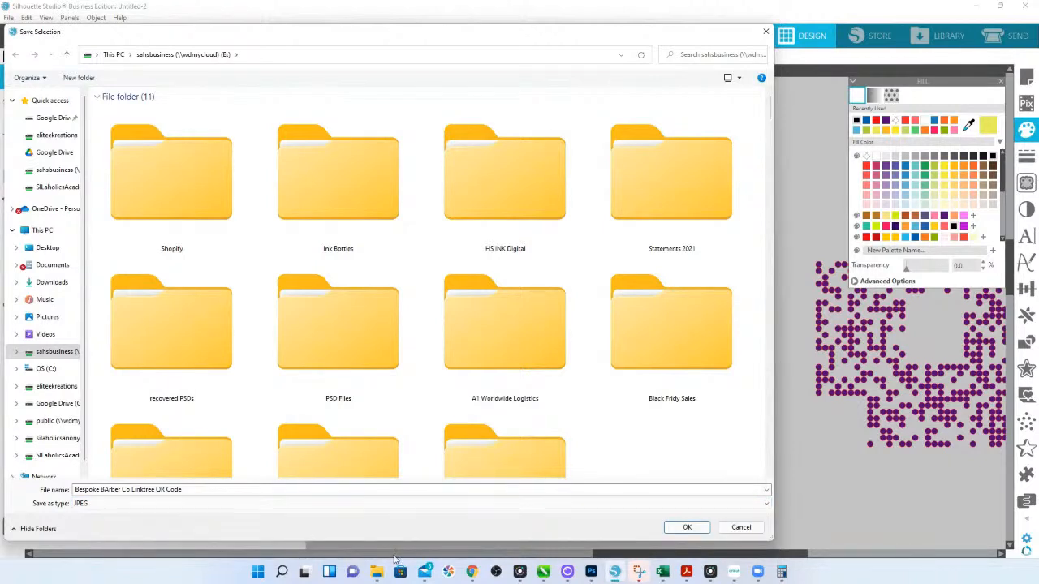
click(686, 527)
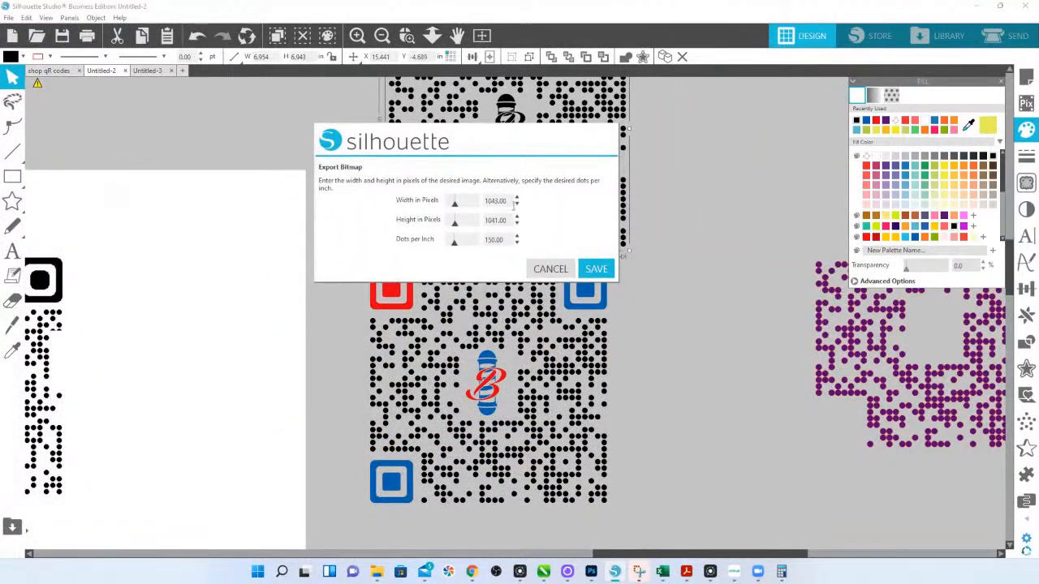
drag(472, 144, 524, 277)
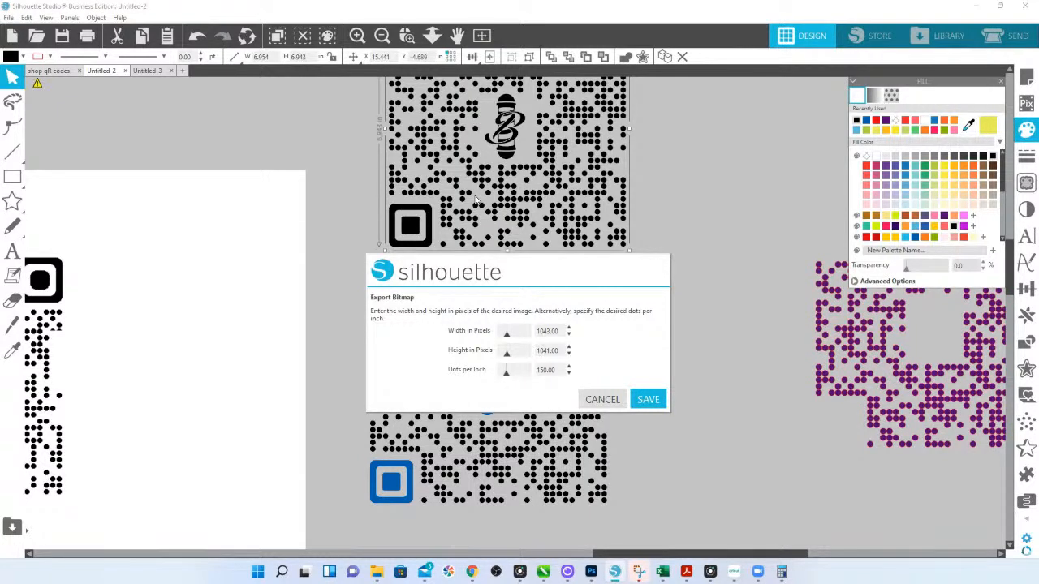
click(649, 399)
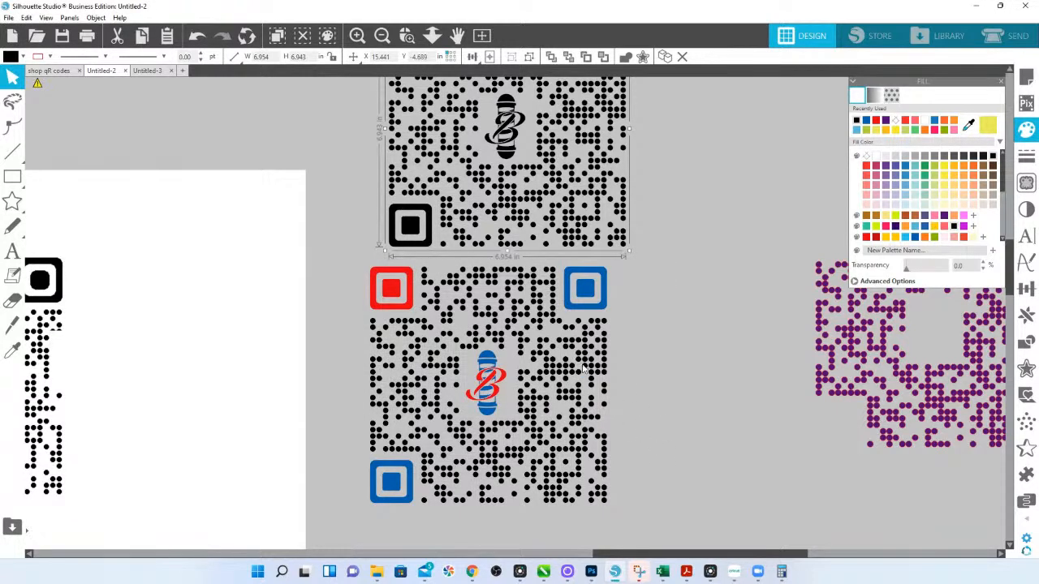
Step: Merge the recently saved "Bespoke BArber Co Linktree QR Code" image into the current design
click(8, 17)
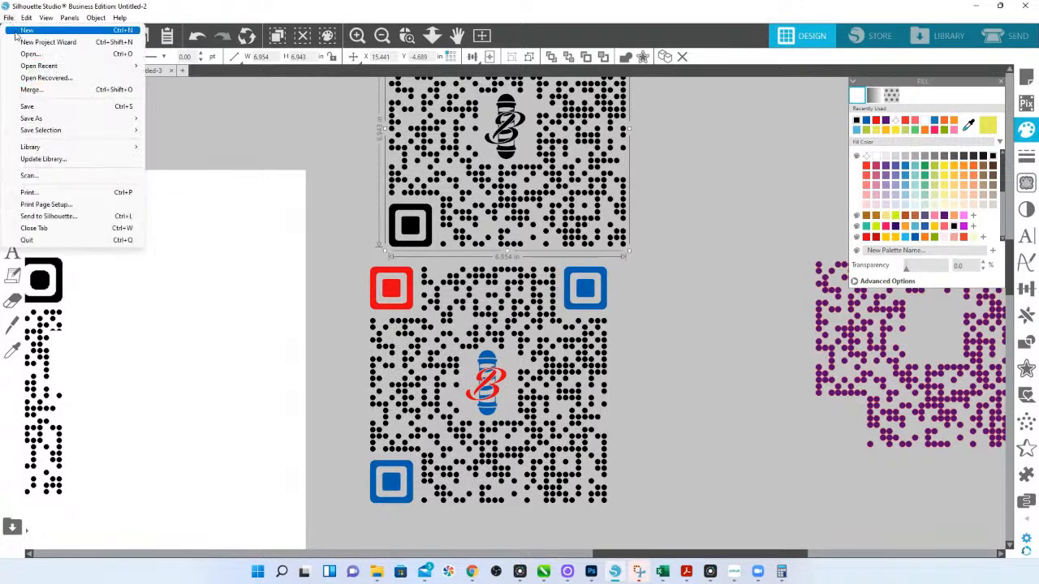
click(32, 89)
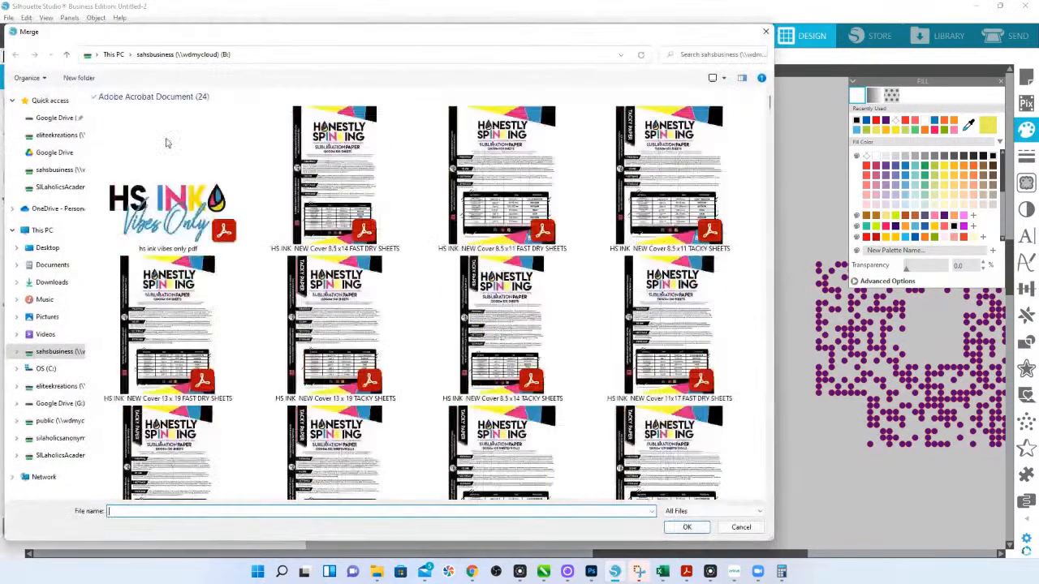
click(47, 100)
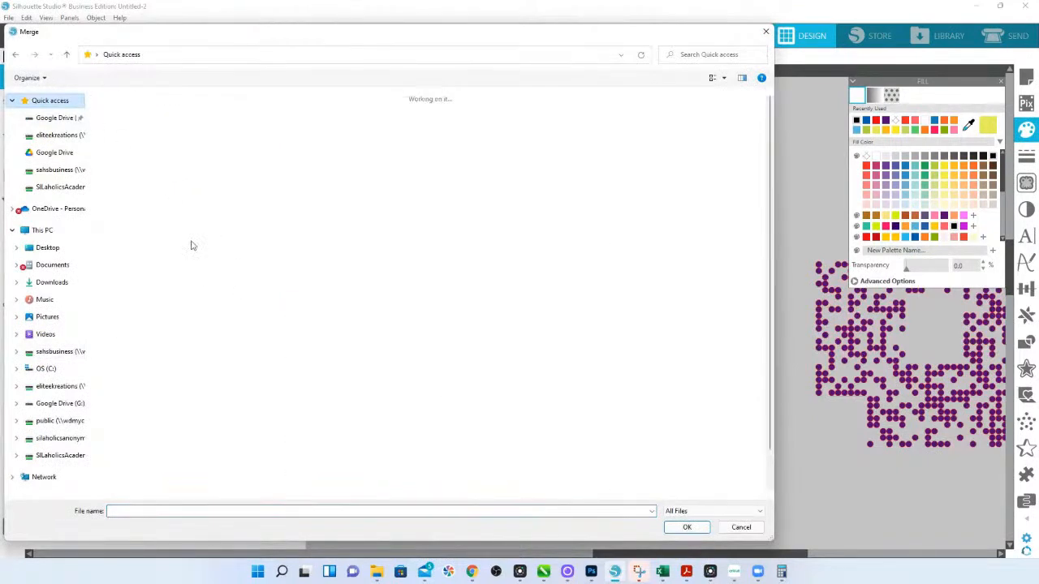
click(191, 178)
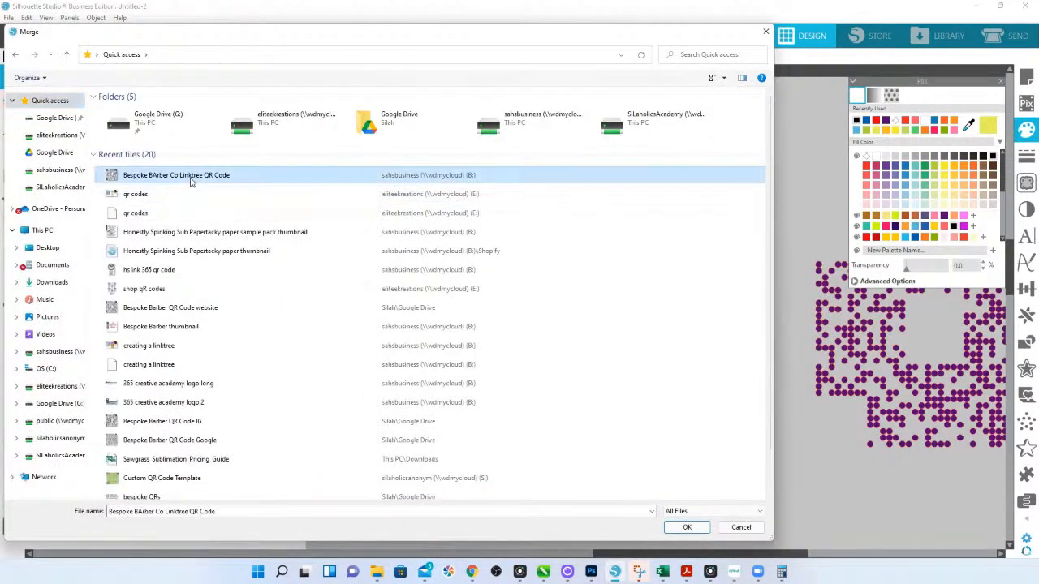
double_click(191, 177)
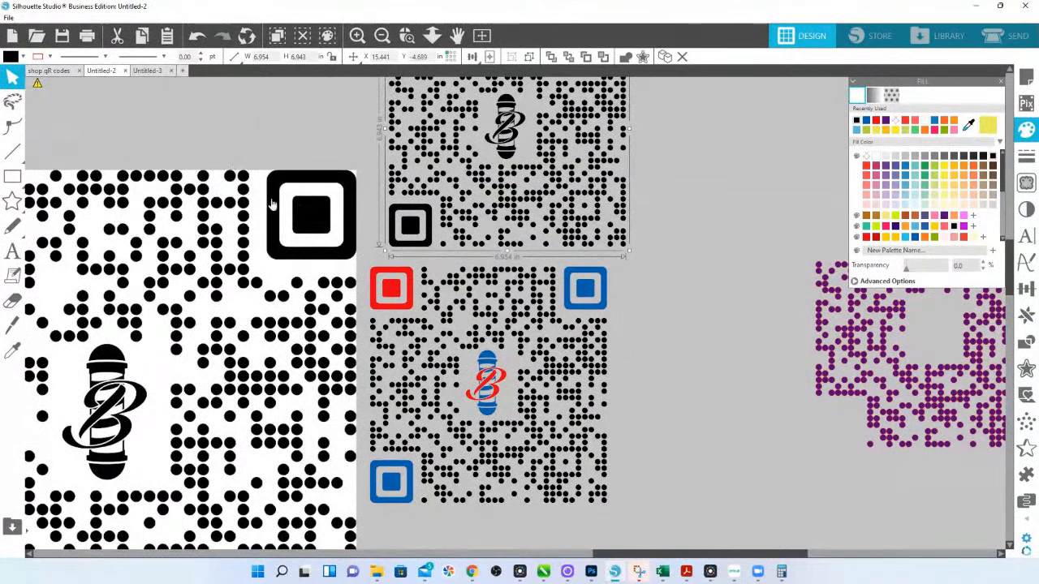
Step: Shrink the merged QR code image to about 5.29 in wide and place it on the page beside the dinosaur QR code
click(431, 35)
drag(302, 304, 333, 138)
drag(482, 292, 427, 264)
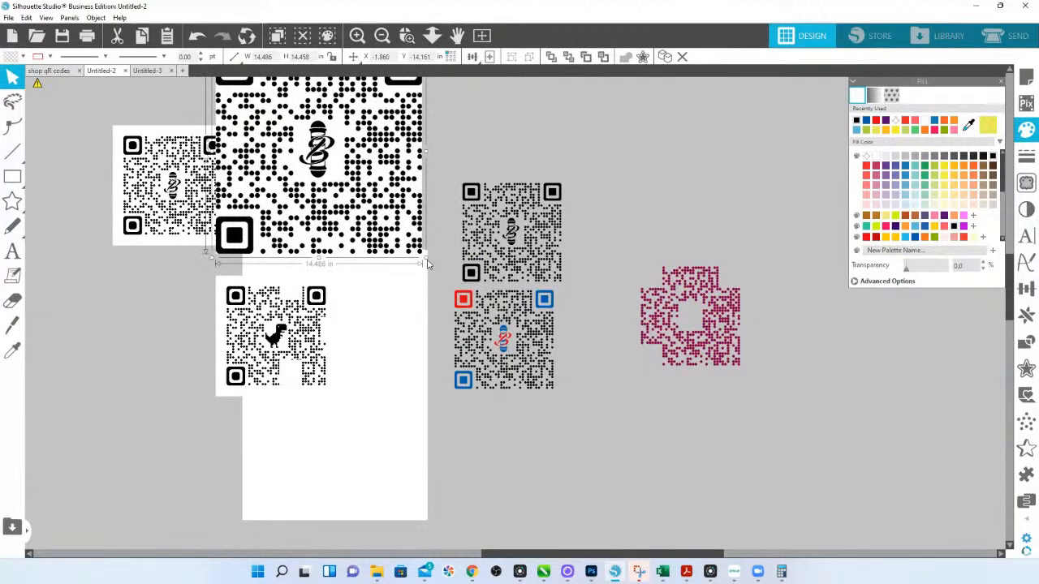
drag(293, 217, 345, 250)
drag(263, 291, 383, 163)
drag(445, 109, 392, 299)
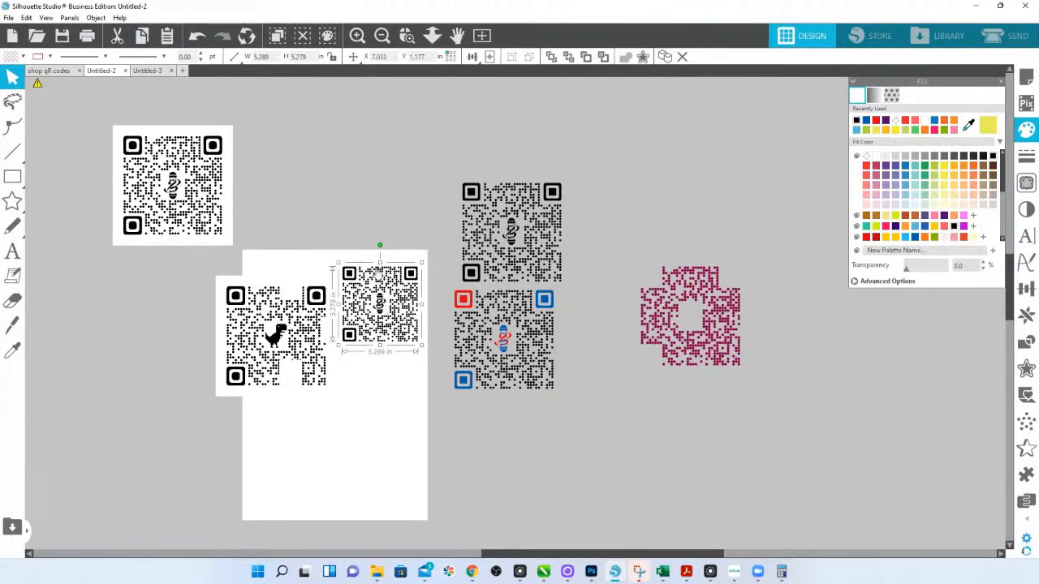
Step: Set the merged QR code directly against the dinosaur code, enlarge it to about 5.97 in wide, and compare their corner squares up close
click(407, 35)
drag(217, 272, 422, 366)
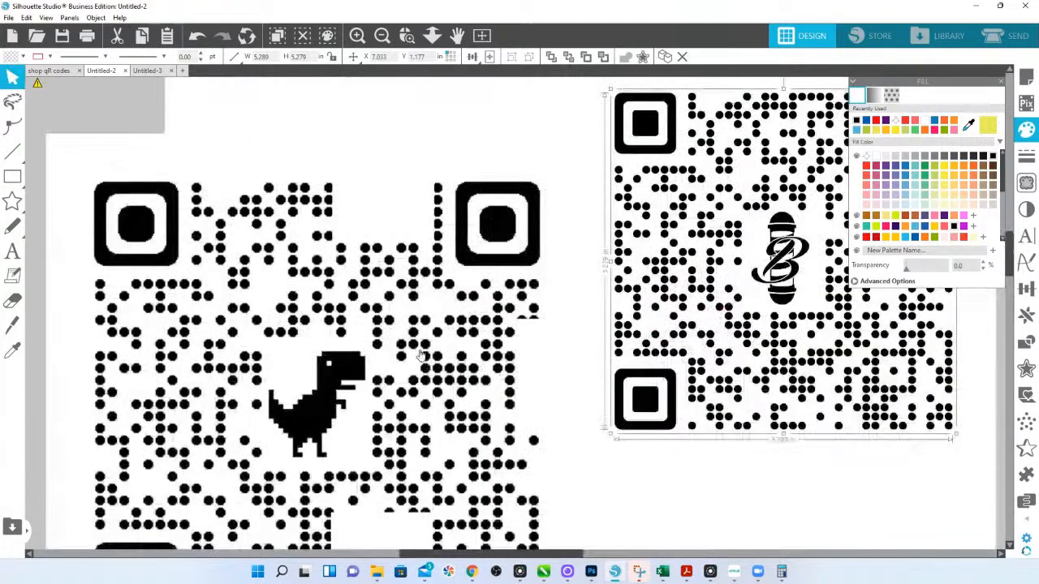
drag(691, 180, 656, 296)
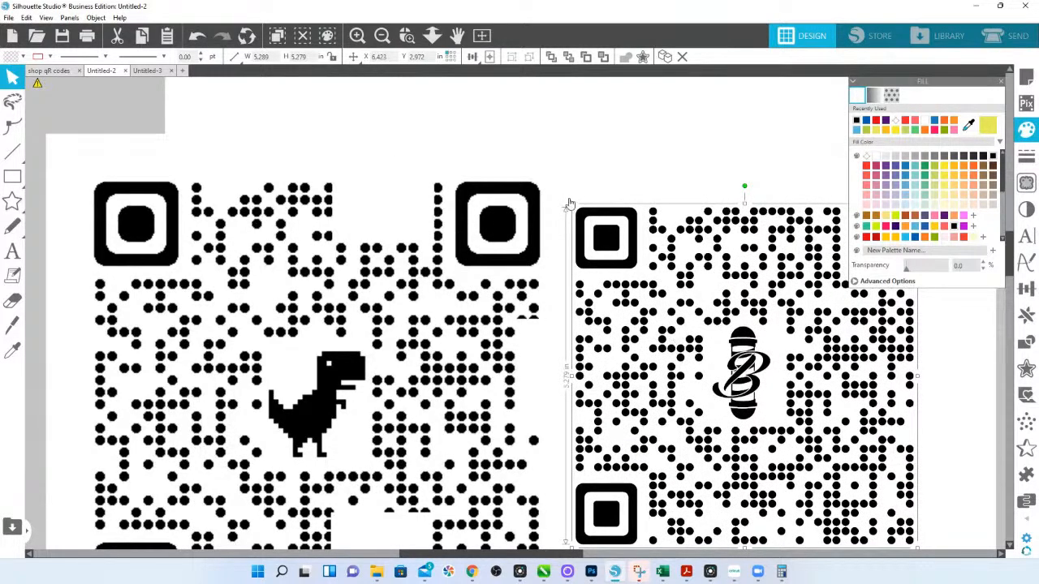
drag(569, 203, 541, 178)
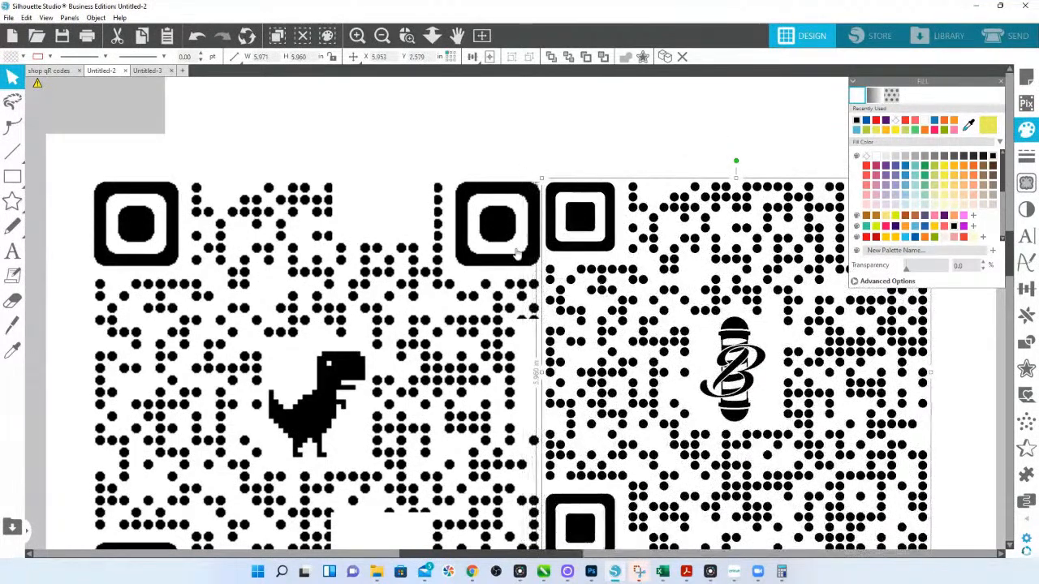
click(406, 35)
drag(376, 158, 716, 341)
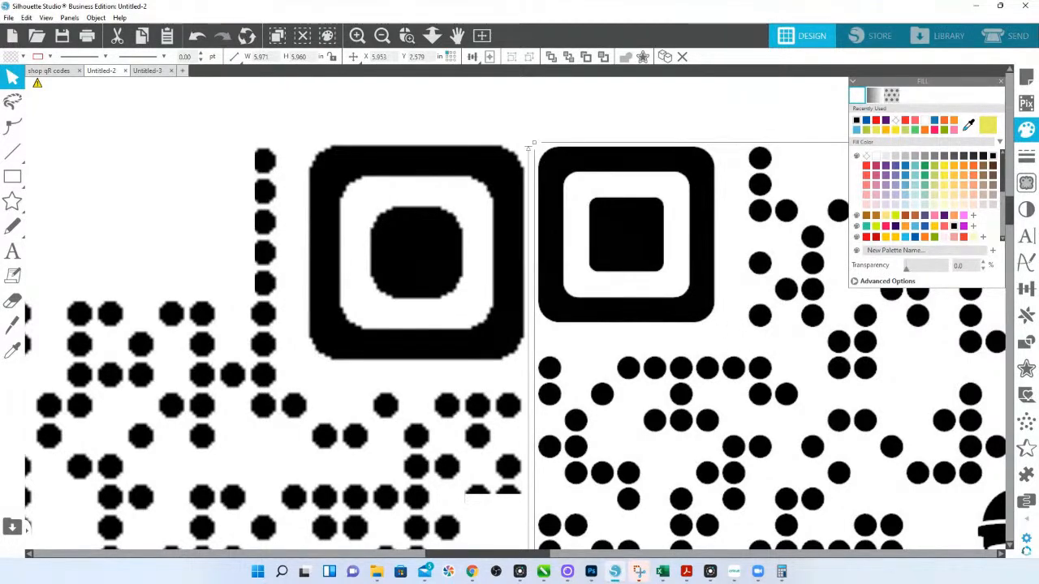
click(430, 36)
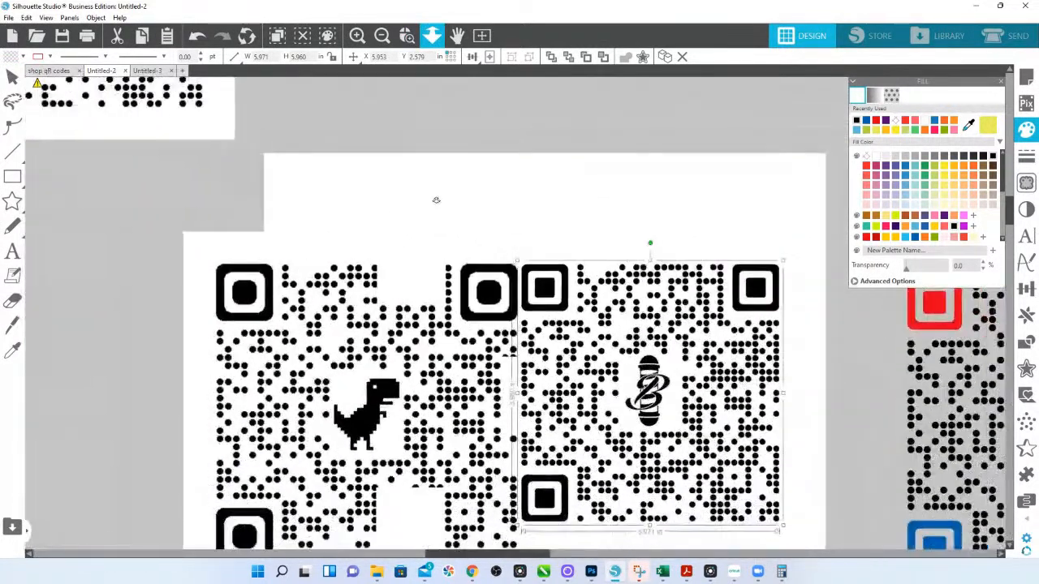